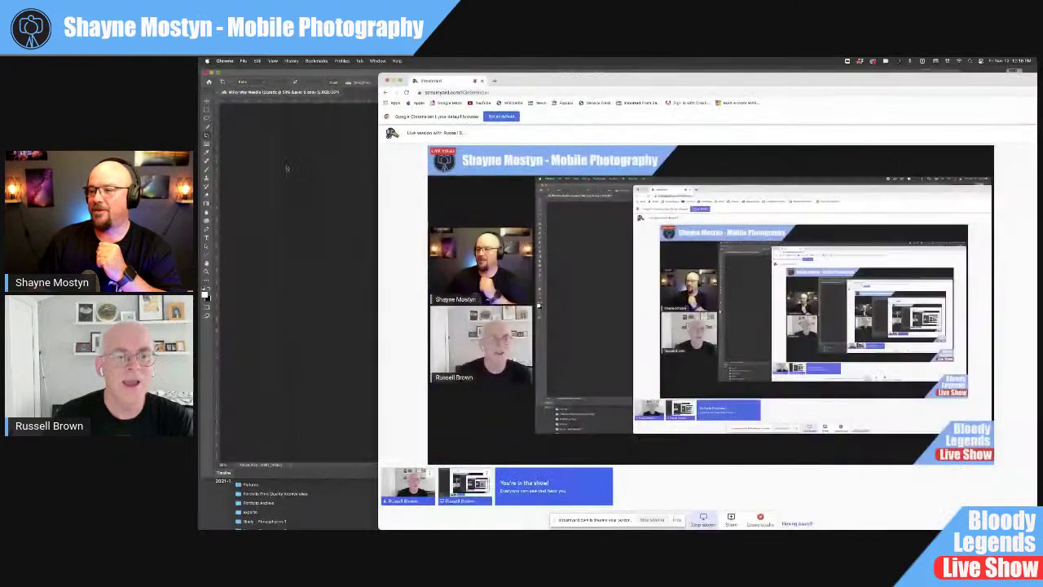
Step: Switch to Photoshop with the night composite open and collapse the layer properties
left_click(289, 168)
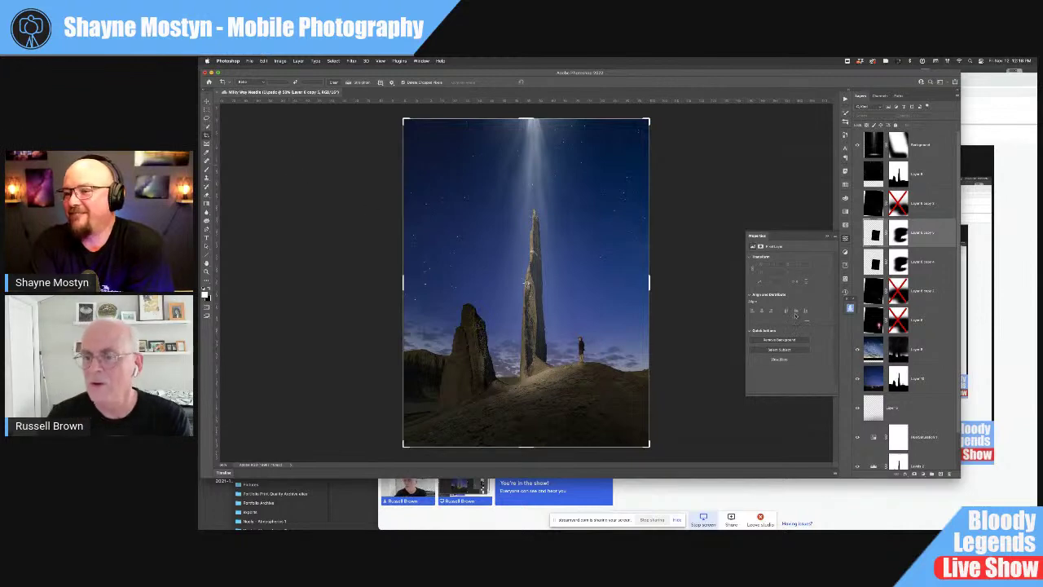
left_click(831, 236)
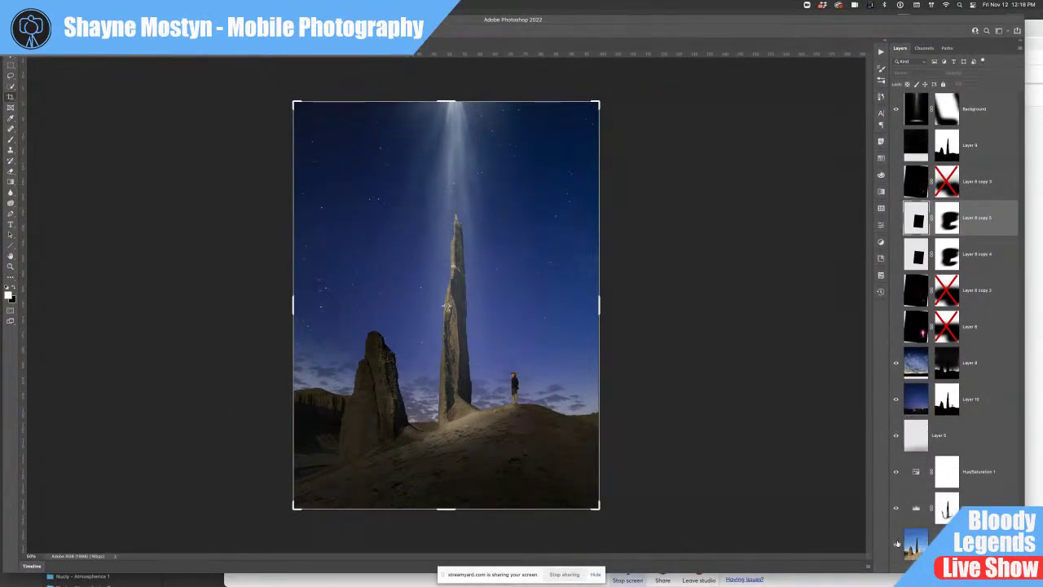
Step: Hide the cloud, sky, adjustment and light-beam layers so only the original daytime photo remains
left_click(896, 363)
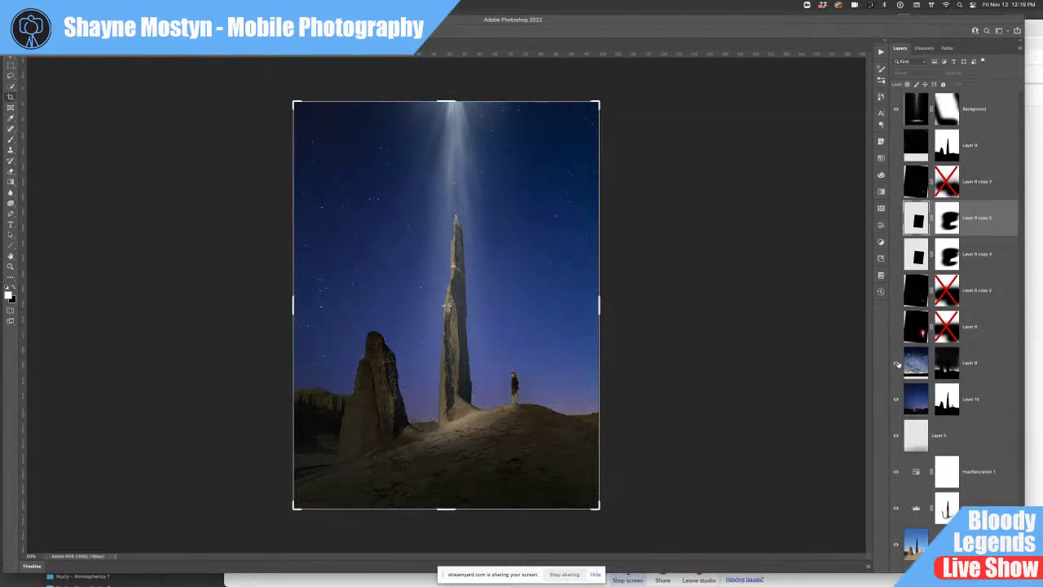
left_click(896, 363)
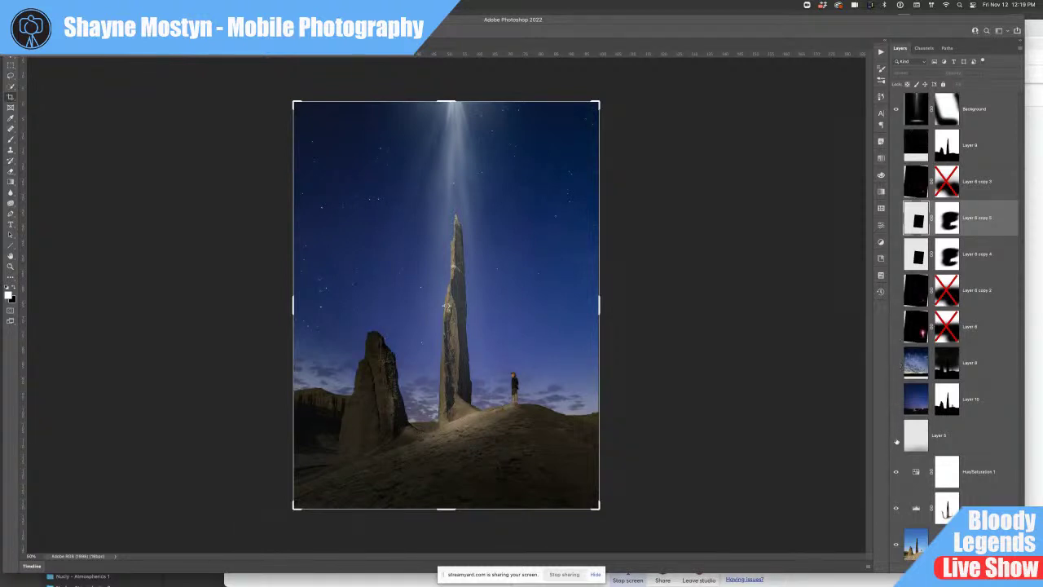
left_click(896, 471)
left_click(896, 507)
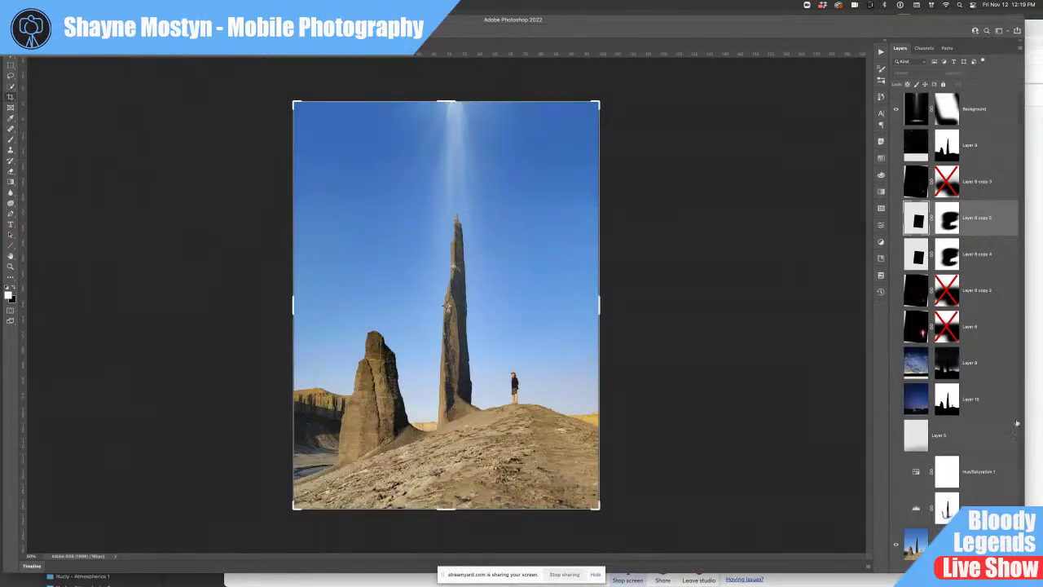
left_click(897, 111)
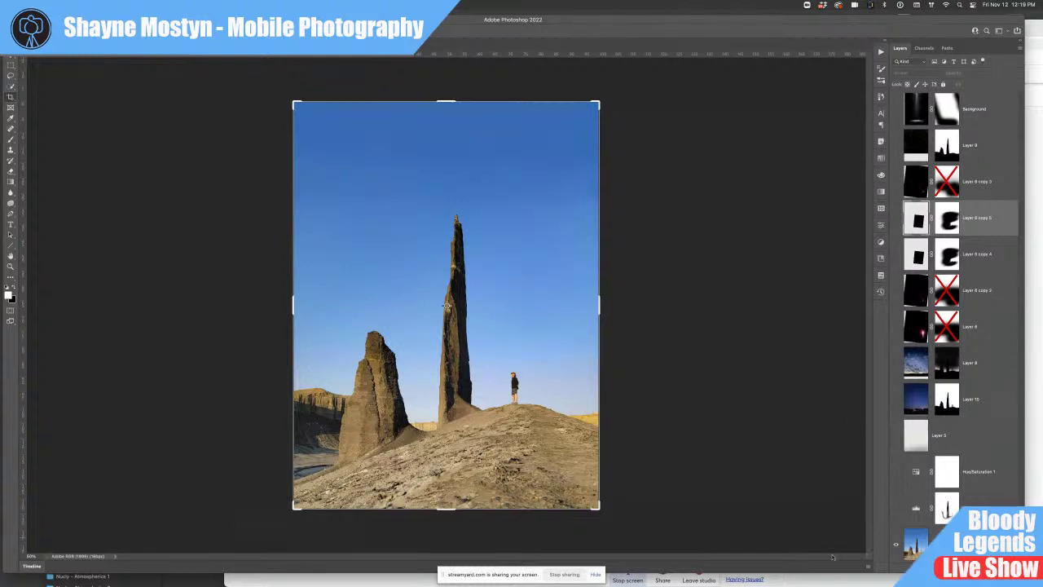
Step: Show the Levels adjustment above the daytime photo, disable its mask and open its settings
left_click(897, 510)
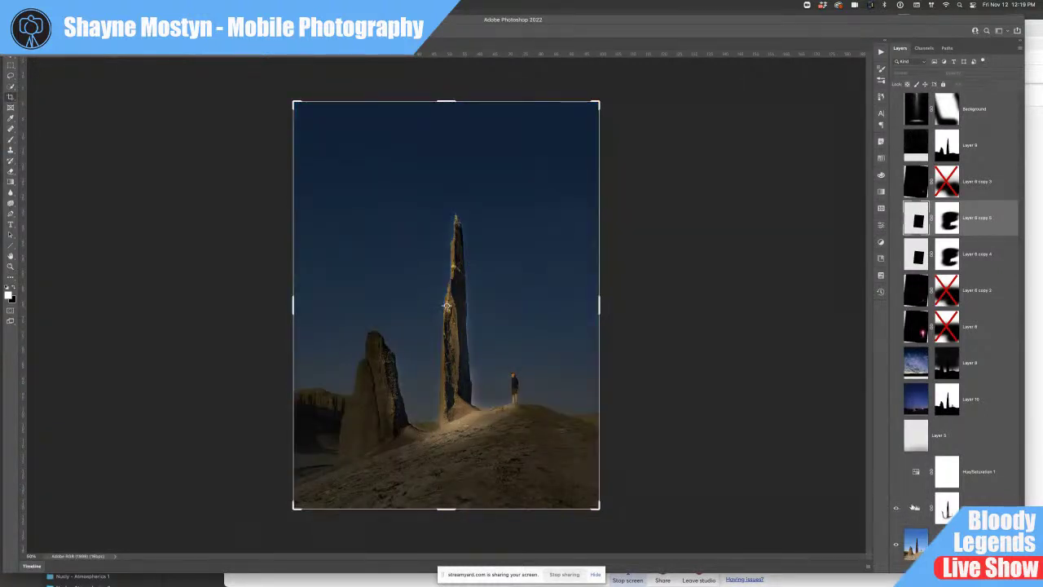
left_click(946, 510, "shift")
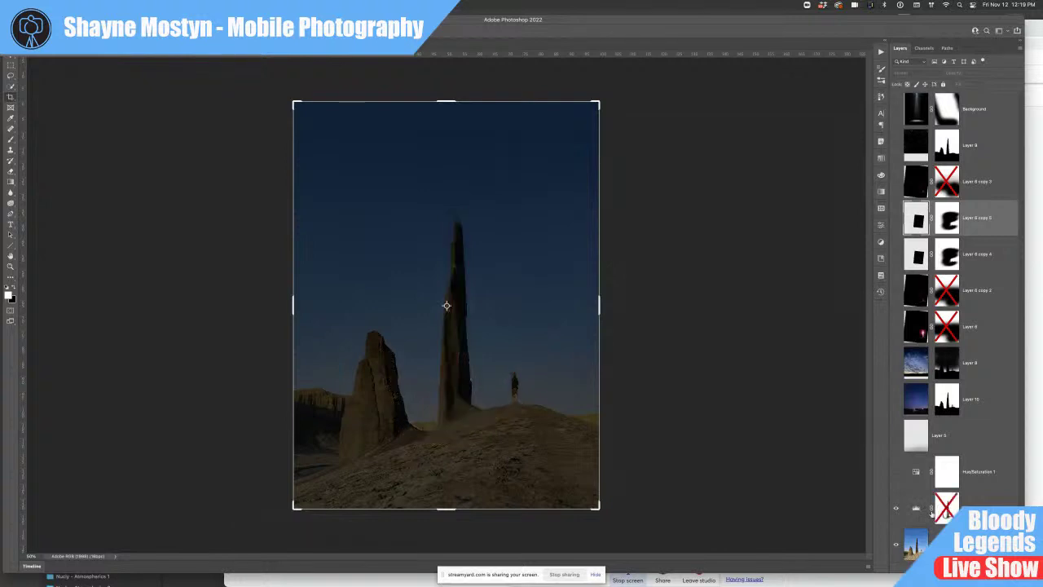
double_click(916, 511)
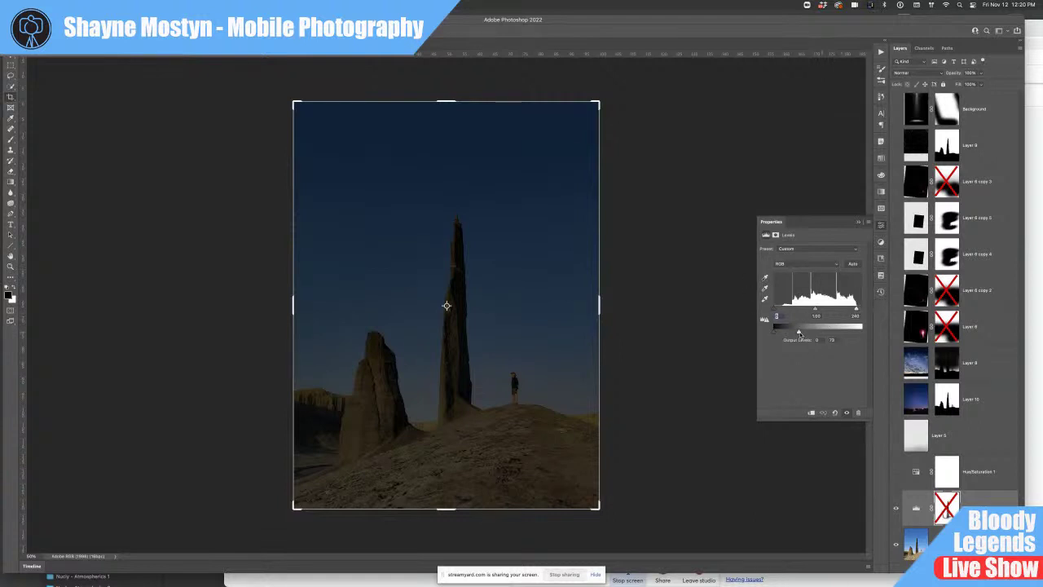
Step: Lower the Levels white output level to 57, close the settings and re-enable the adjustment's mask
left_click_drag(798, 332, 865, 334)
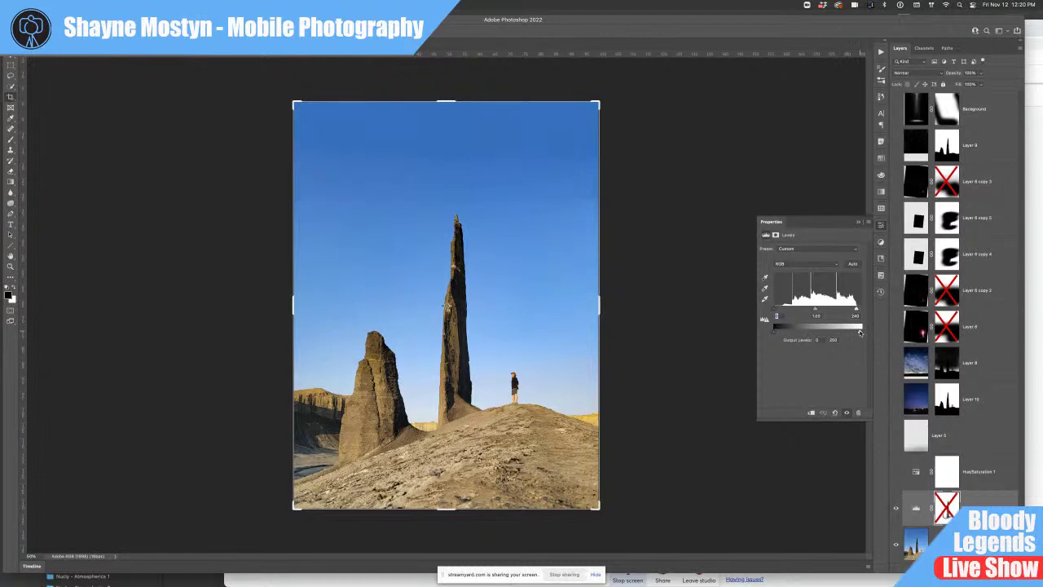
left_click_drag(860, 333, 794, 334)
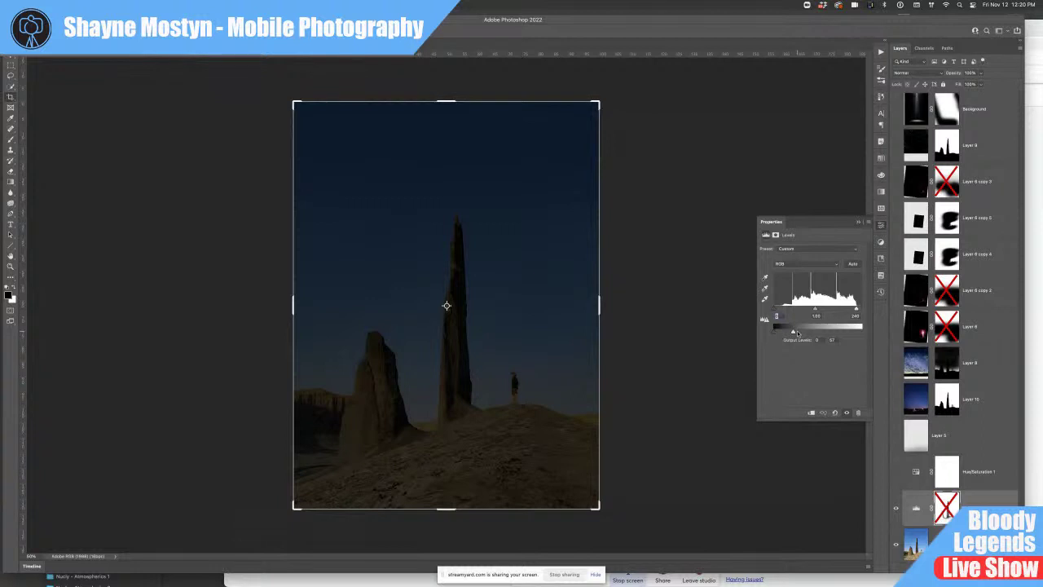
key("super+s")
left_click(858, 223)
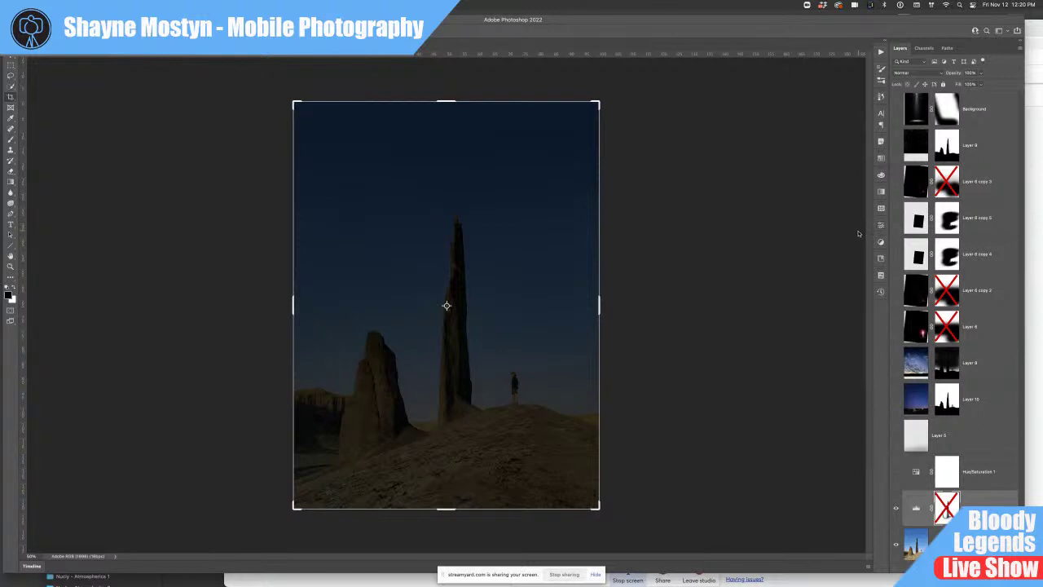
left_click(947, 507, "shift")
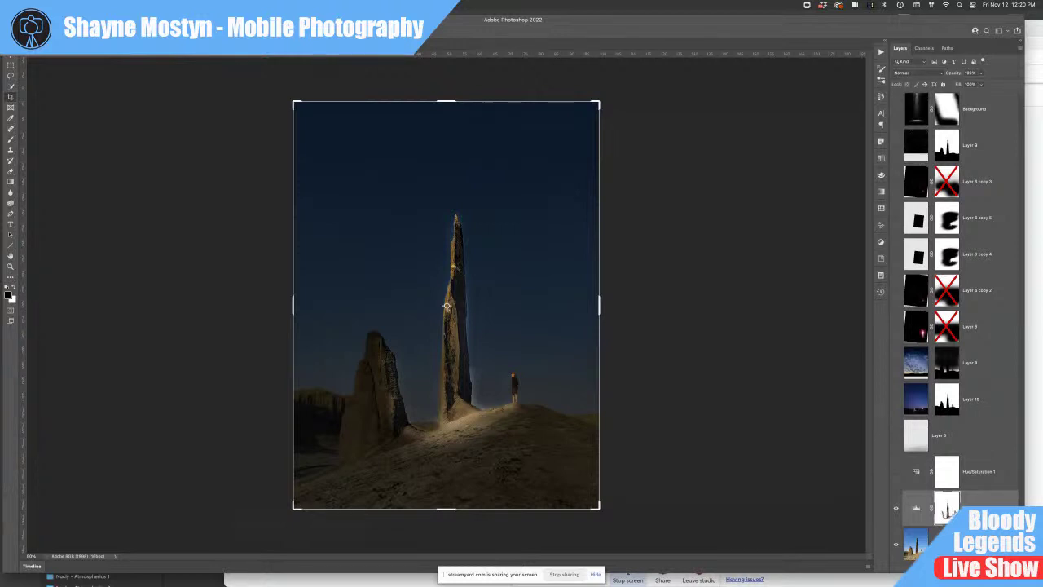
Step: Show the Hue/Saturation 1 adjustment and check its settings without changing them
left_click(898, 474)
double_click(915, 471)
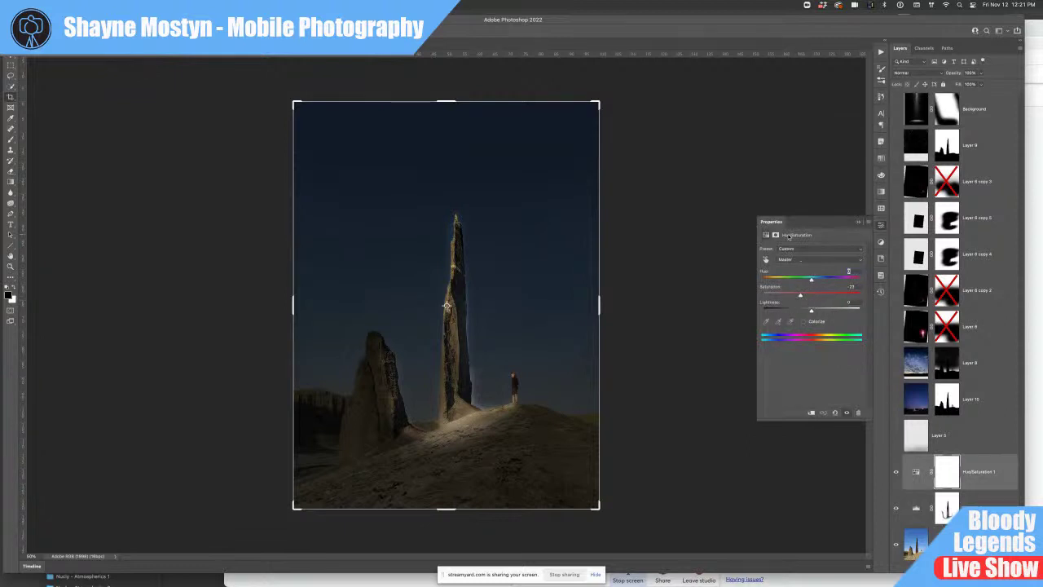
left_click(860, 223)
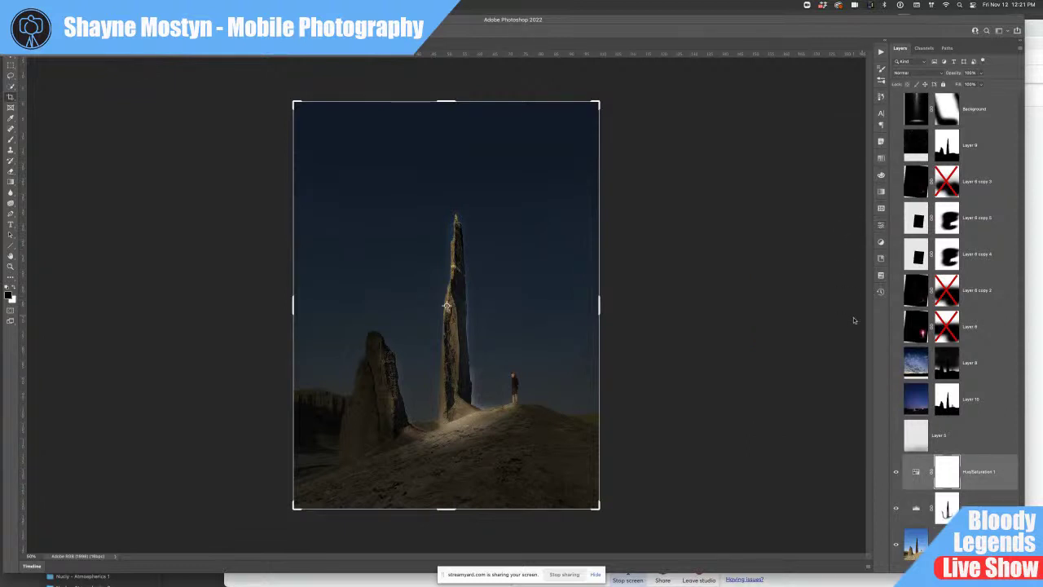
Step: Compare the image with and without Layer 5 above the Hue/Saturation adjustment, leaving the layer visible
left_click(897, 437)
left_click(896, 437)
left_click(897, 437)
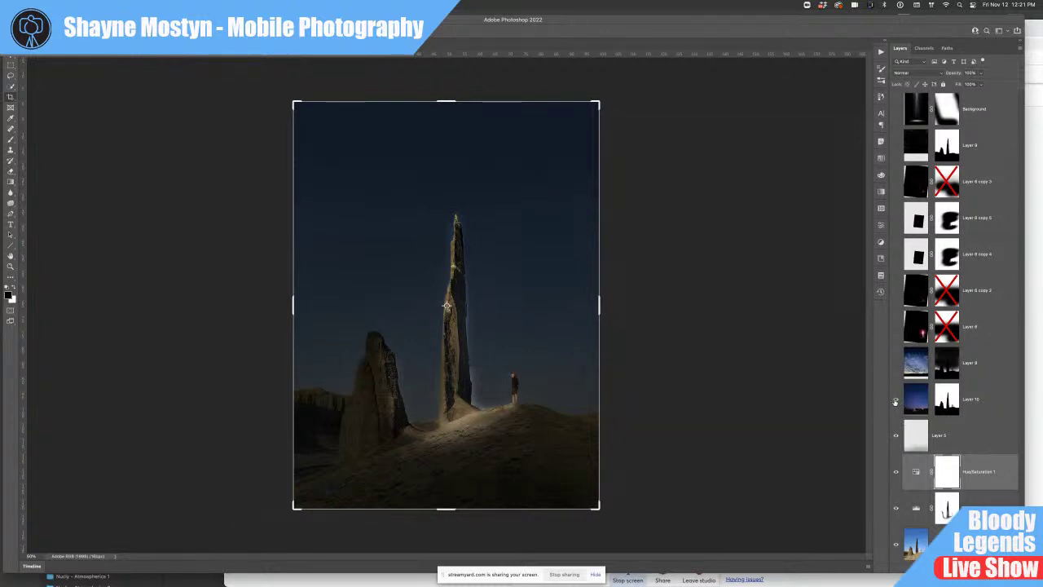
Step: Show the starry-sky Layer 10, comparing the image with its mask disabled and with the Levels adjustment hidden
left_click(895, 400)
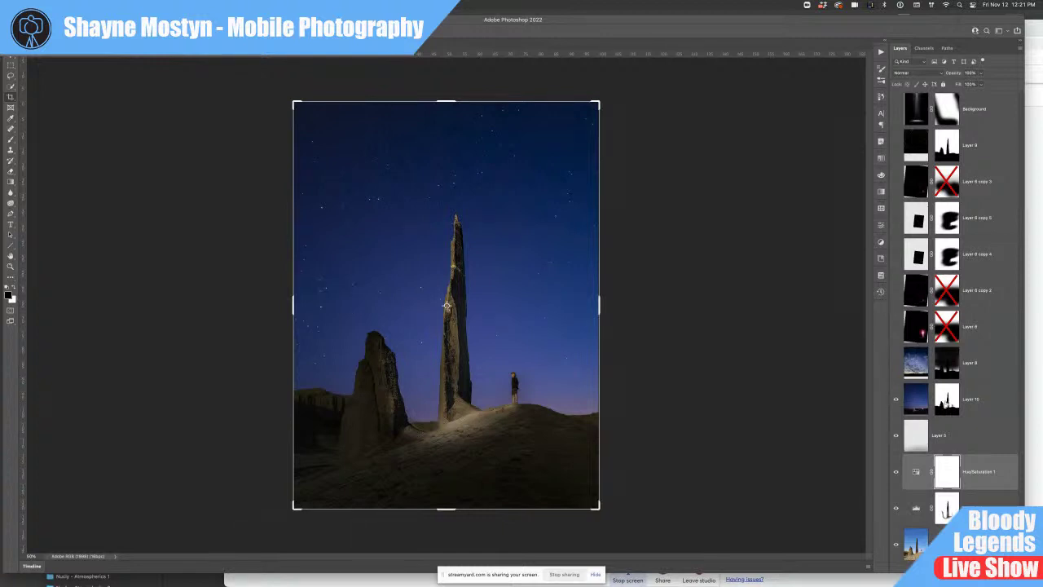
left_click(946, 402, "shift")
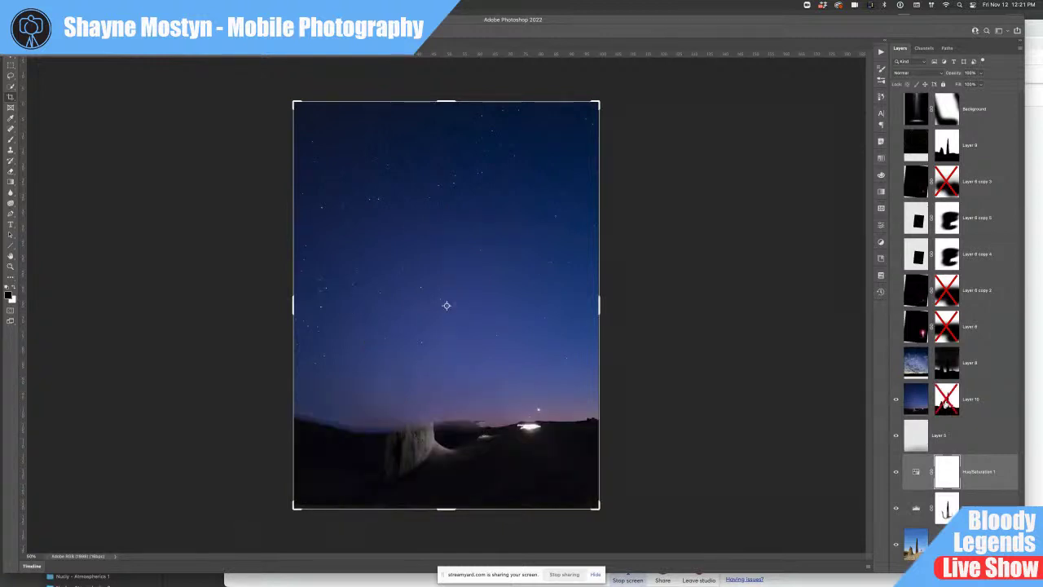
left_click(946, 402, "shift")
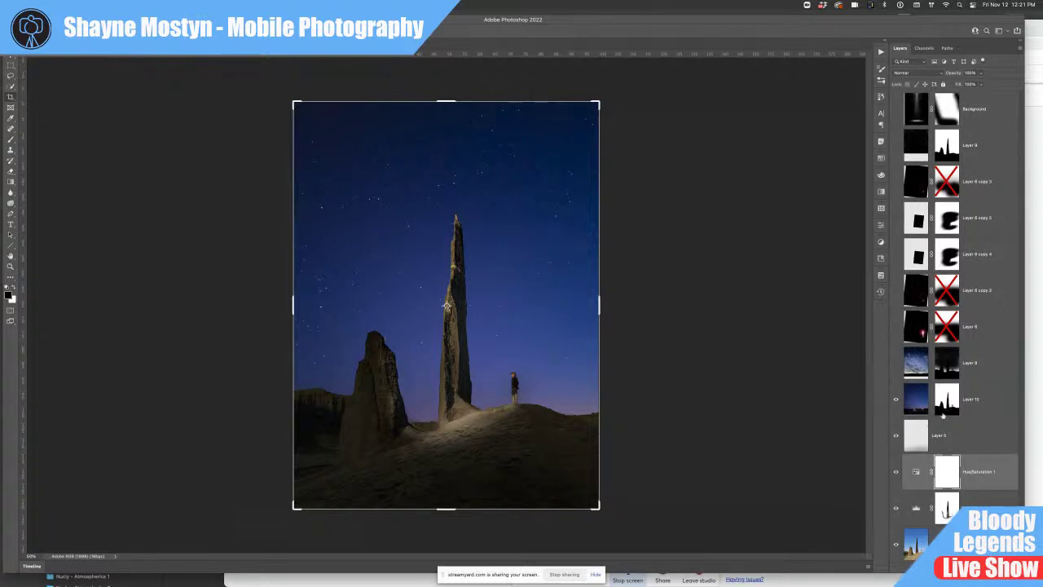
left_click(895, 507)
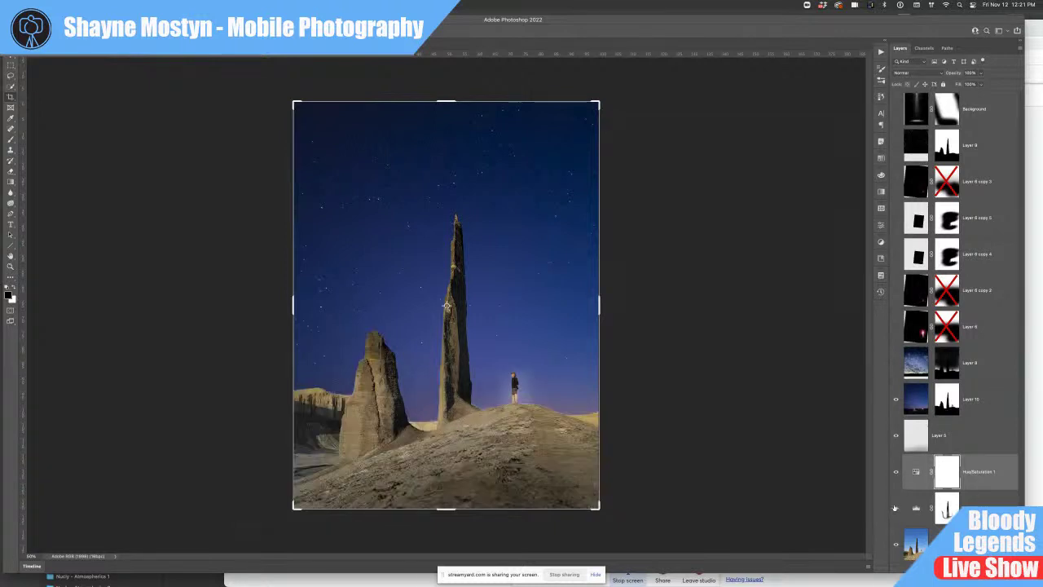
left_click(895, 508)
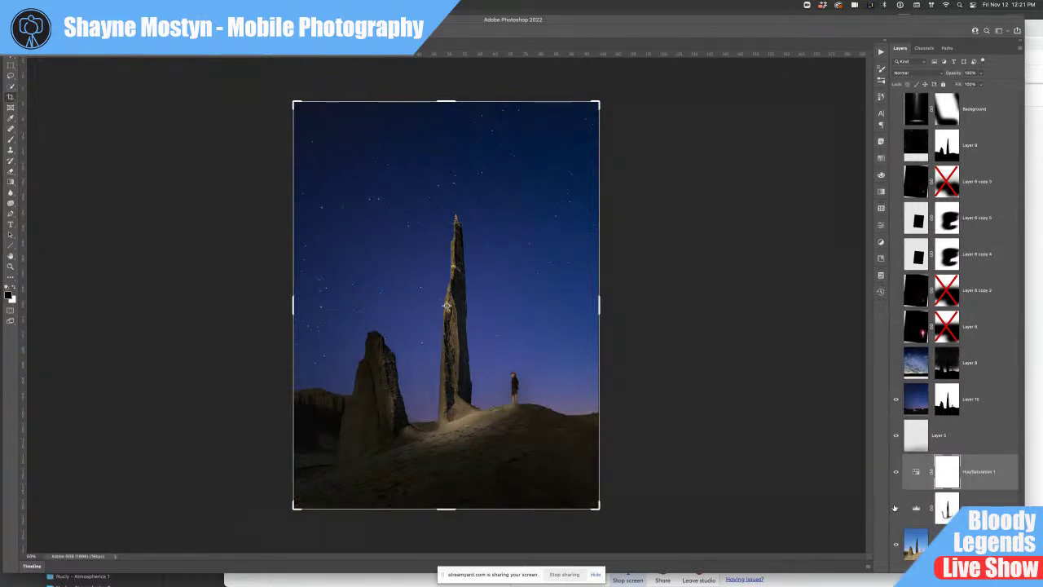
Step: Show the cloud layer and the light-beam Background layer, and fit the image to the window with Background selected
left_click(897, 363)
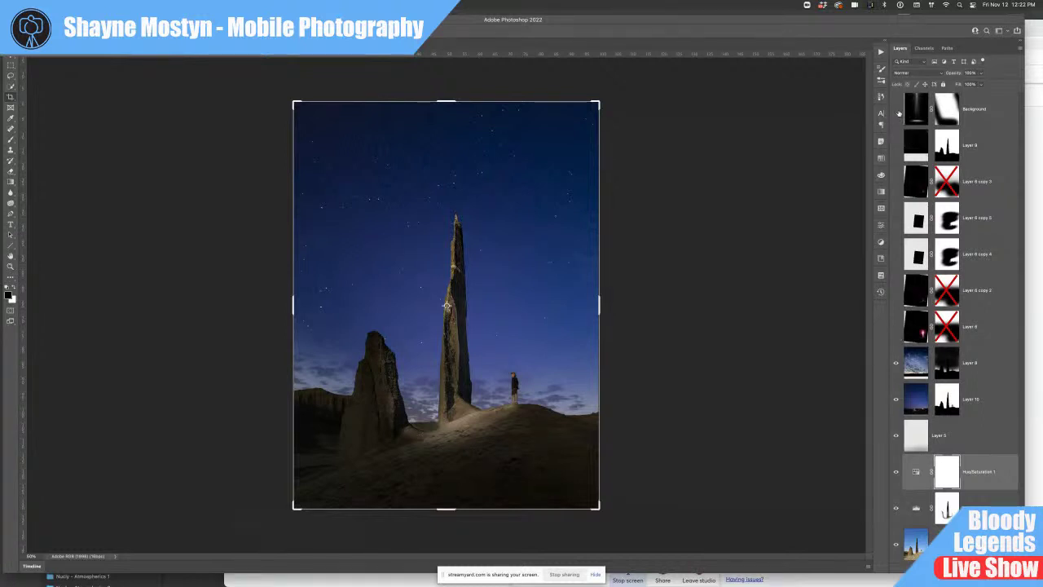
left_click(897, 110)
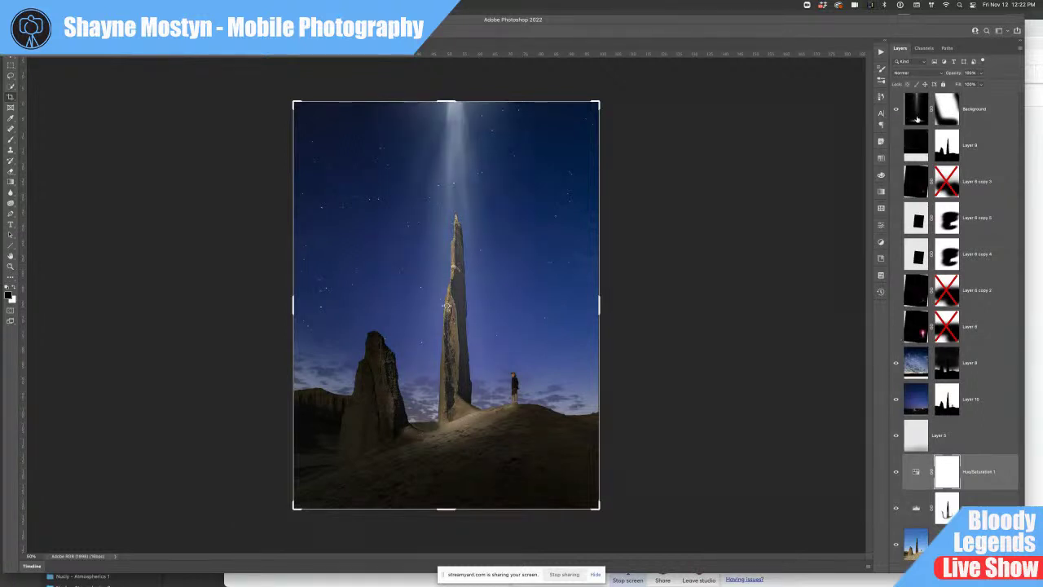
left_click(918, 114)
key("super+0")
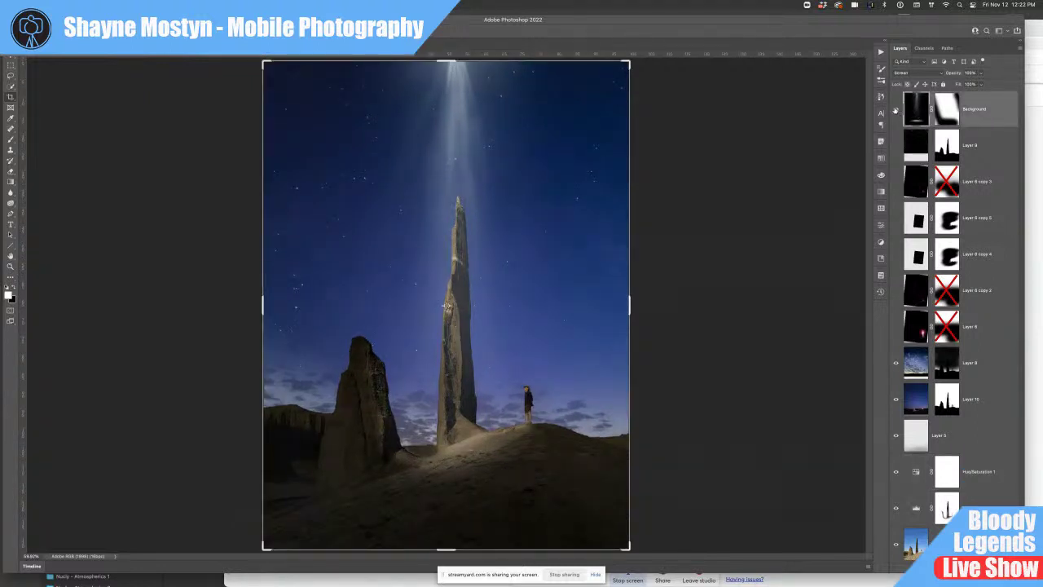
Step: Isolate the light-beam Background layer and check its Screen blend mode
left_click(896, 110, "alt")
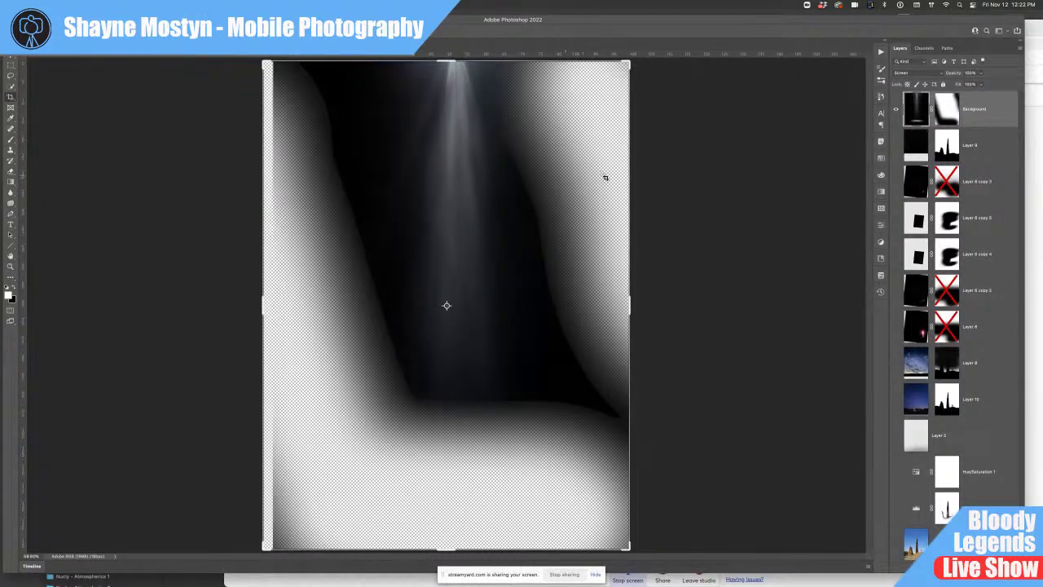
left_click(911, 73)
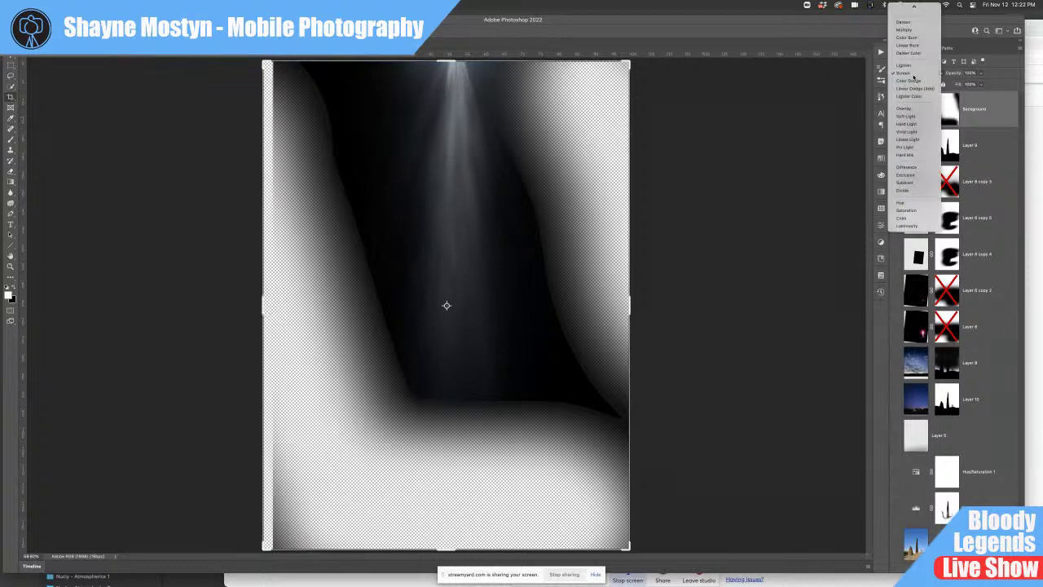
left_click(913, 74)
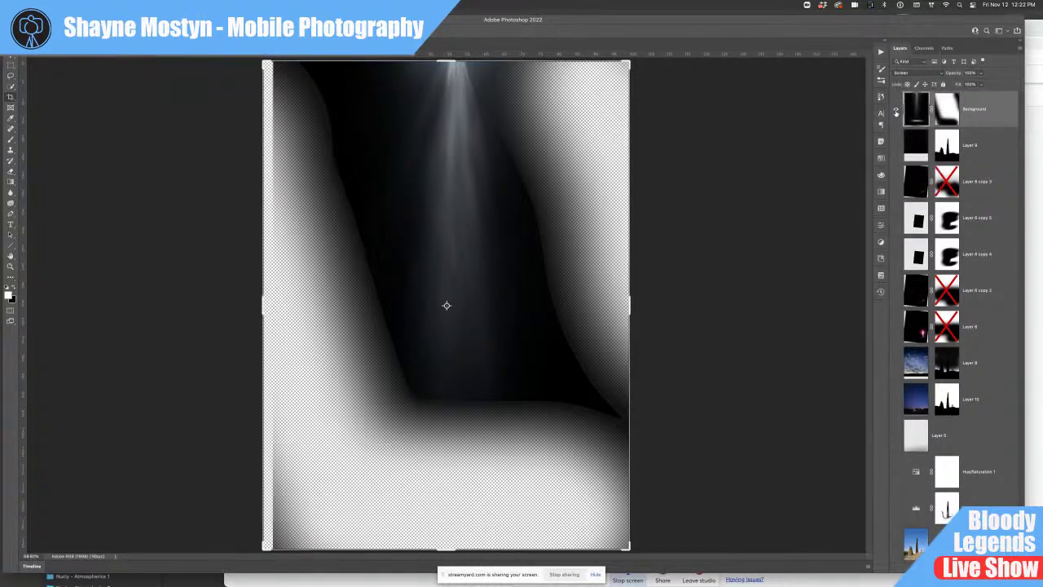
Step: Show the daytime photo, Levels, Hue/Saturation 1, Layer 5, Layer 10 and the cloud layer beneath the light beam again
left_click(896, 545)
left_click(895, 507)
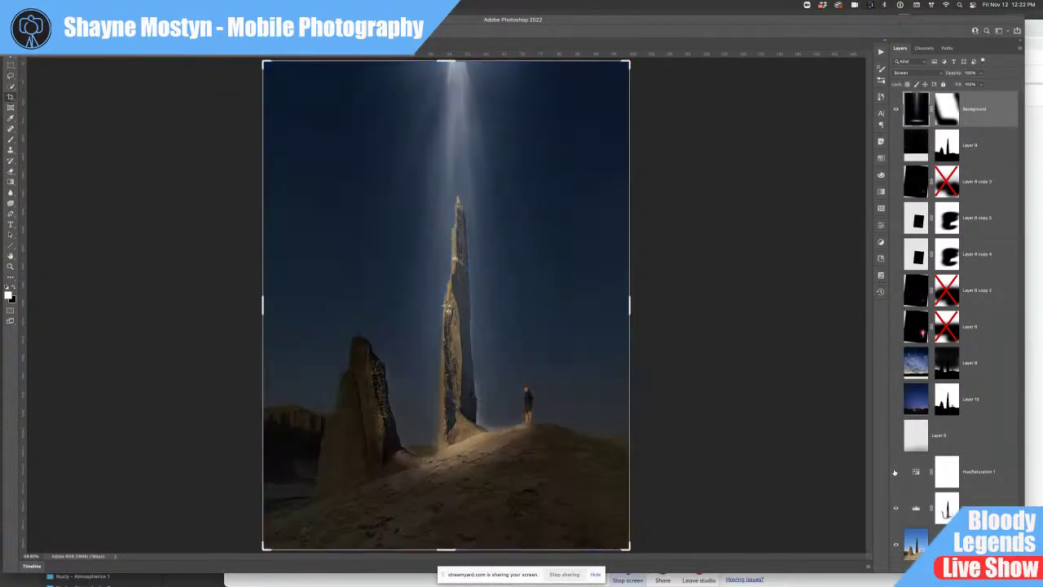
left_click(895, 471)
left_click(896, 438)
left_click(896, 401)
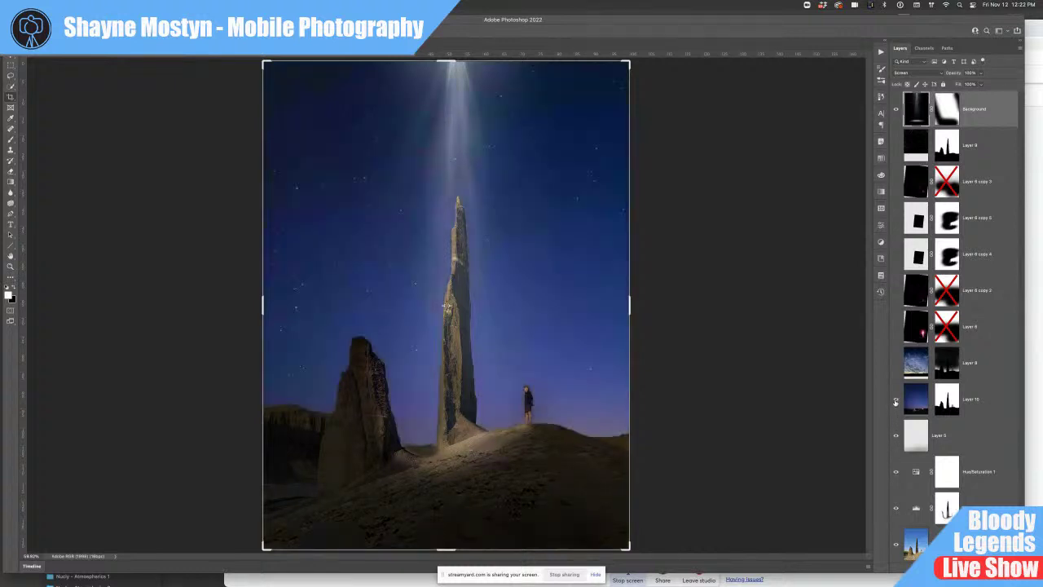
left_click(896, 363)
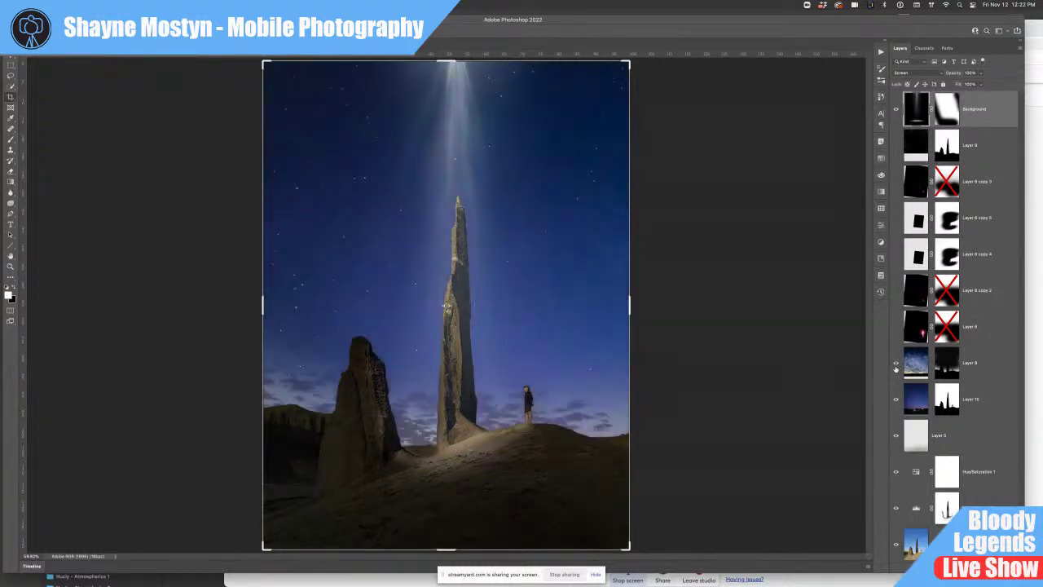
Step: Compare the scene with and without the glowing pink figure layer directly above the clouds, leaving it visible
left_click(895, 327)
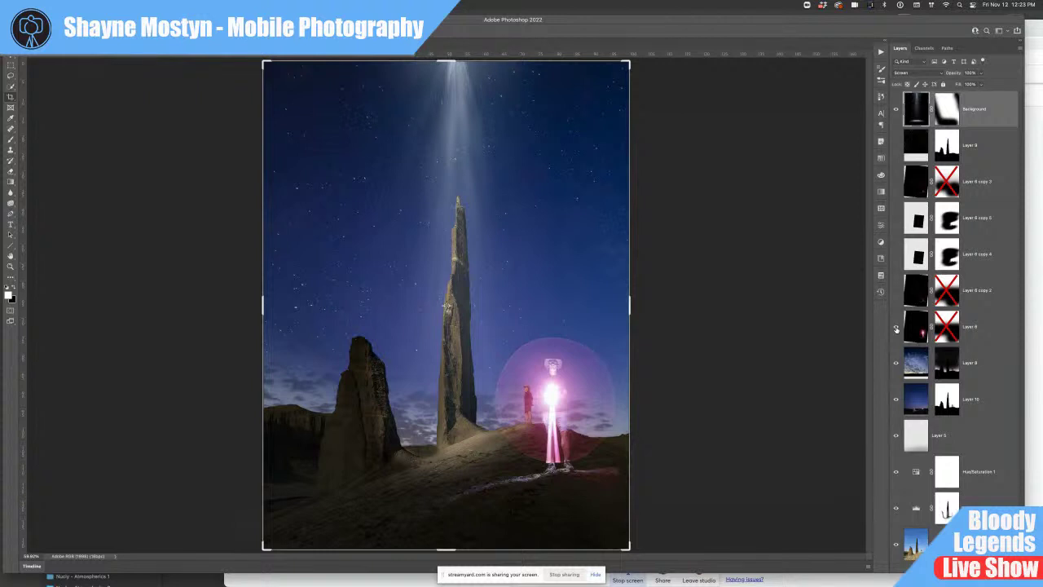
left_click(896, 328)
left_click(896, 328)
left_click(896, 329)
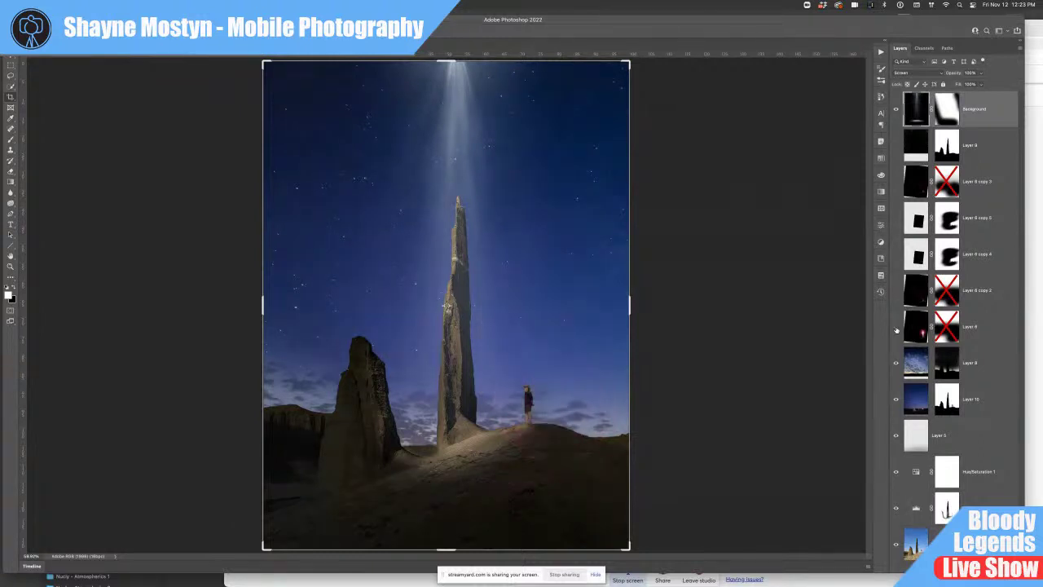
left_click(896, 328)
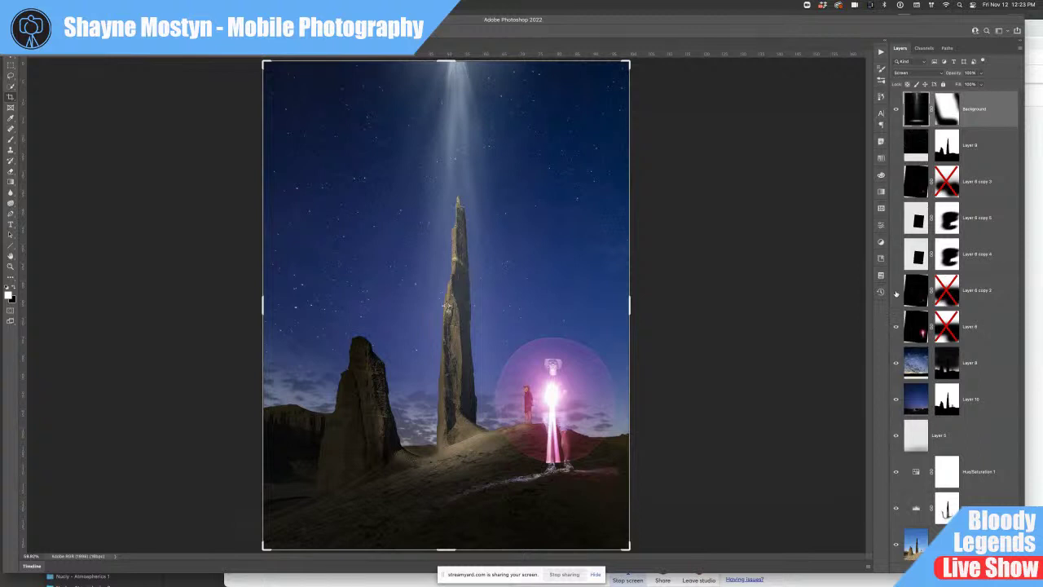
Step: Show the five layers between the pink figure layer and the light beam to add the light painting and star trails
left_click(896, 292)
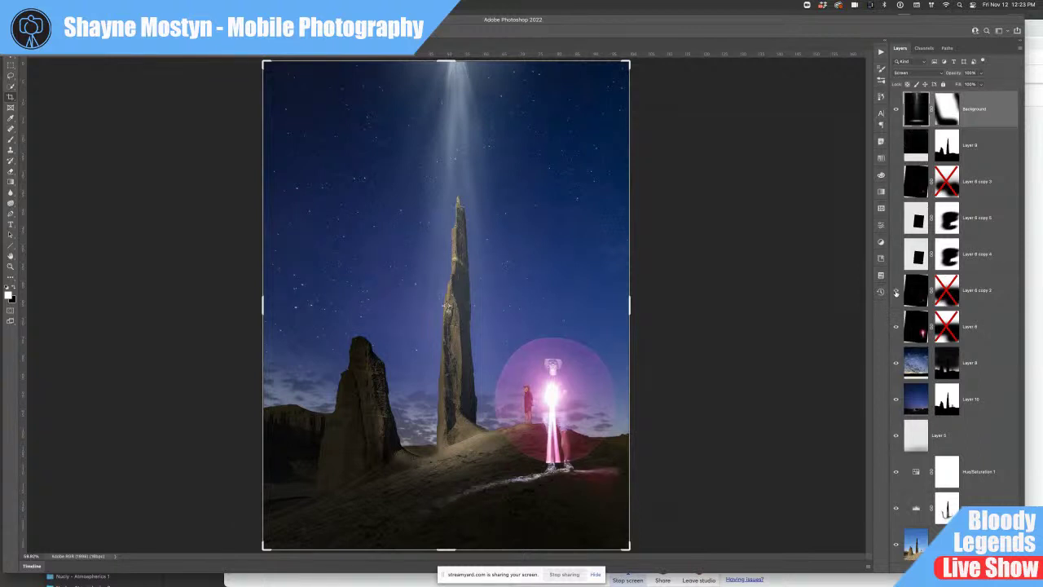
left_click(896, 255)
left_click(897, 219)
left_click(895, 182)
left_click(897, 146)
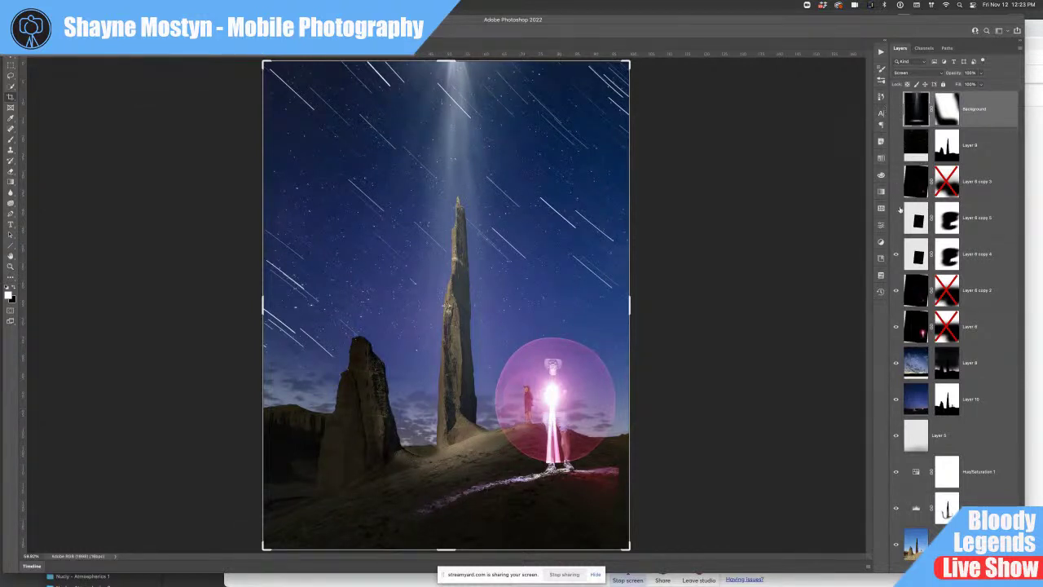
Step: Isolate the daytime photo and show only the adjustment, sky and cloud layers plus the Background light beam above it
left_click(899, 529, "alt")
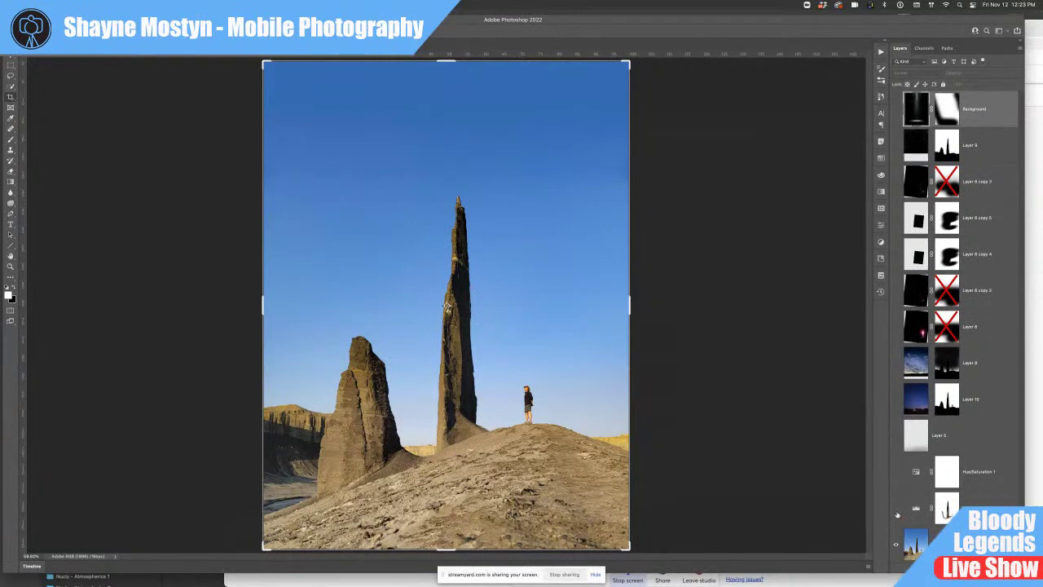
left_click_drag(897, 515, 896, 376)
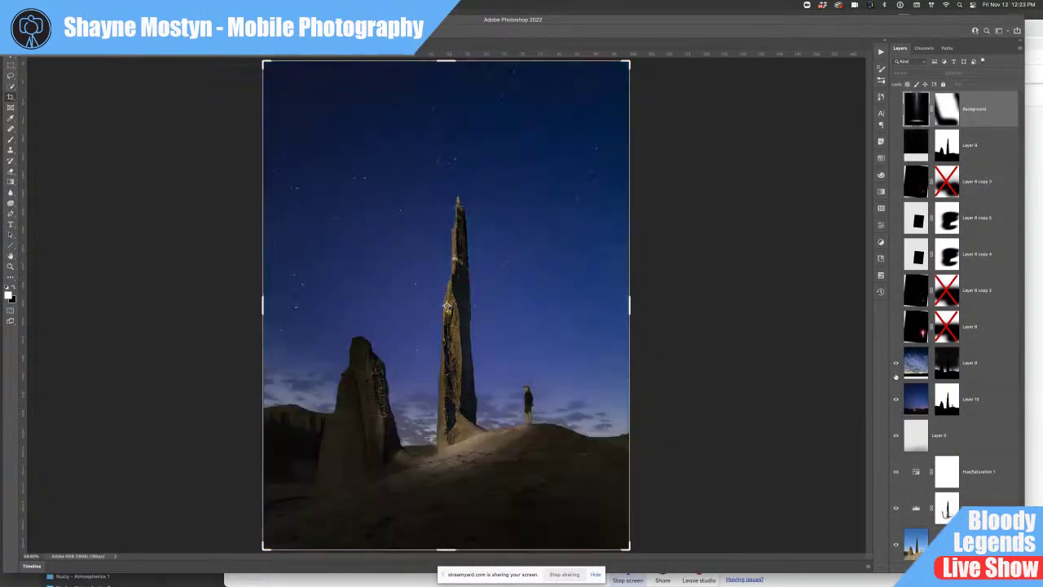
left_click(896, 110)
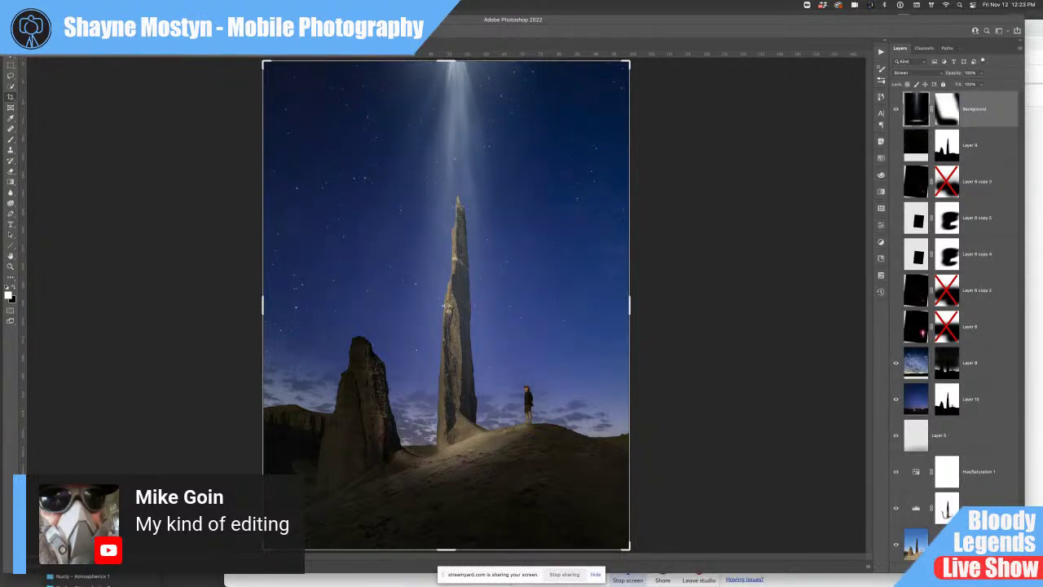
Step: Fine-tune the white output level of the Levels adjustment directly above the daytime photo and save the document
double_click(917, 509)
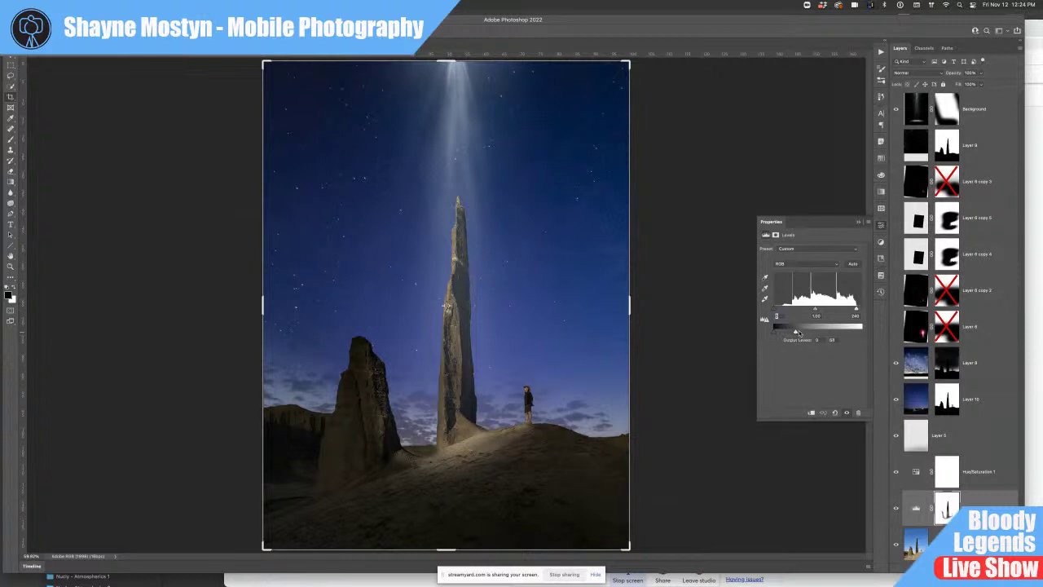
mouse_move(793, 331)
left_mouse_down()
mouse_move(824, 332)
mouse_move(797, 331)
left_mouse_up()
left_click(859, 224)
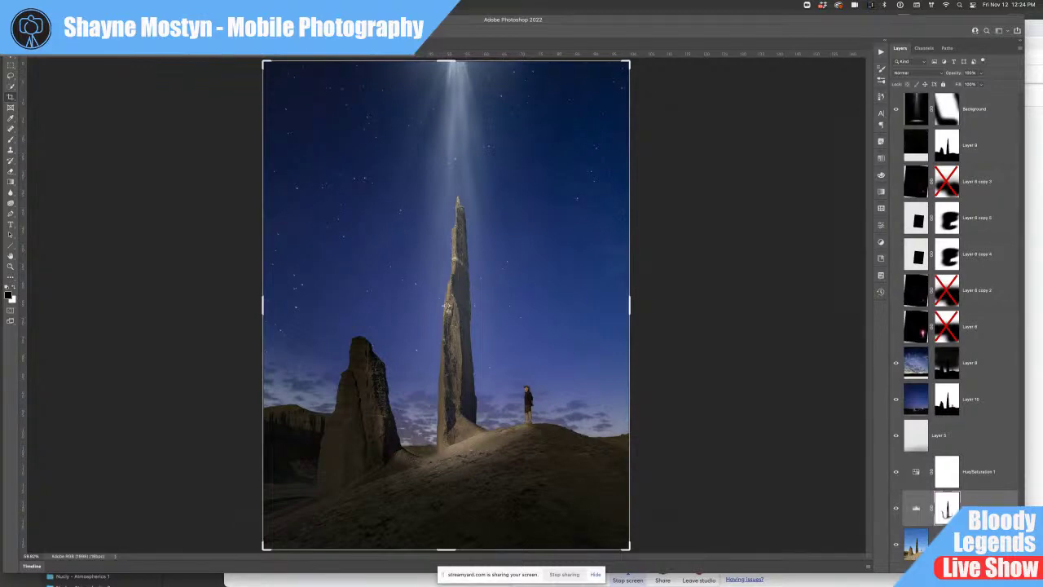
key("ctrl+s")
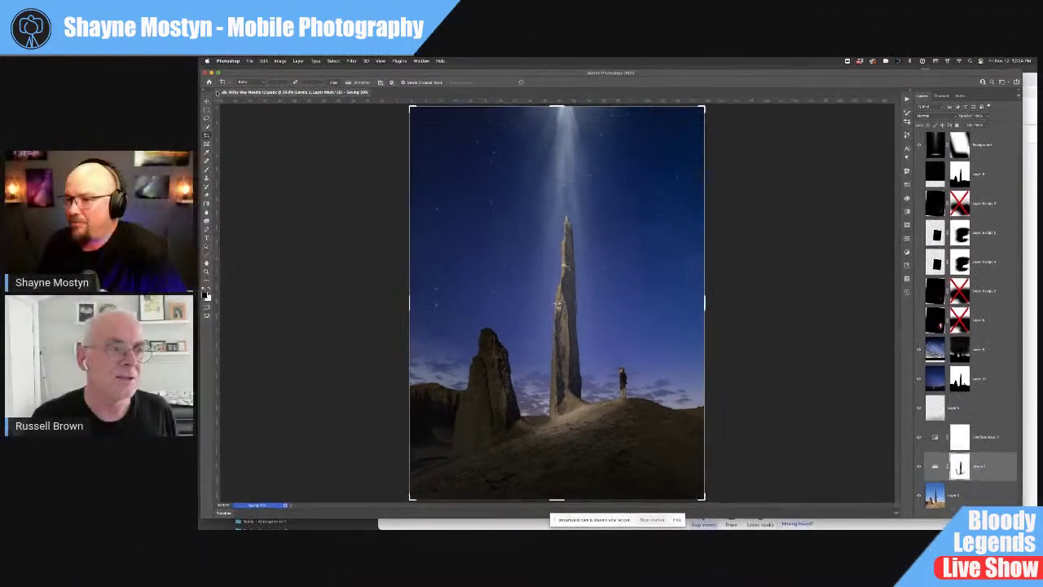
Step: Browse the cloud documents in Your files and open the Night Watch windmill composite
left_click(209, 83)
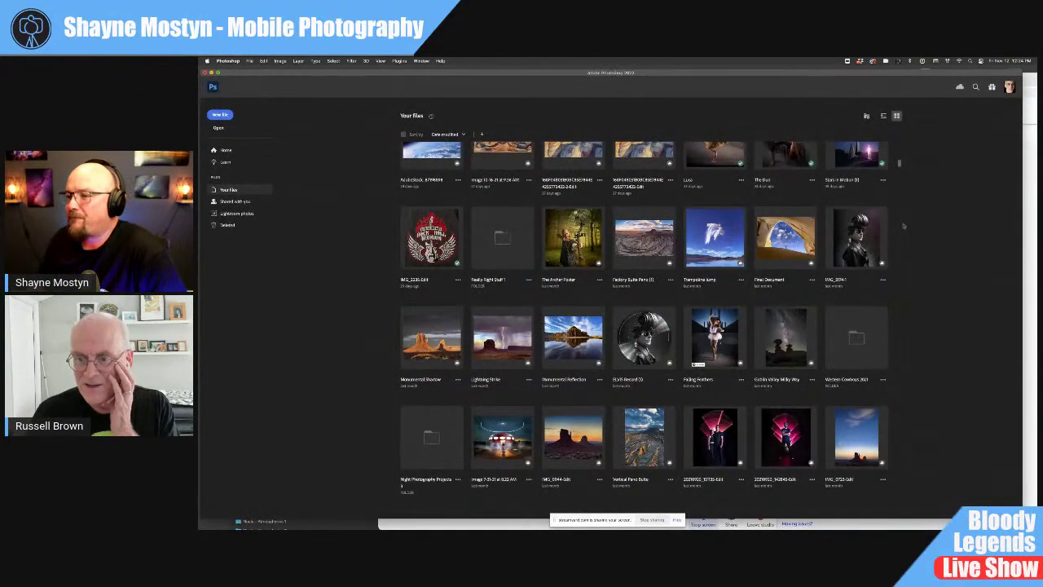
scroll(901, 214, "up", 3)
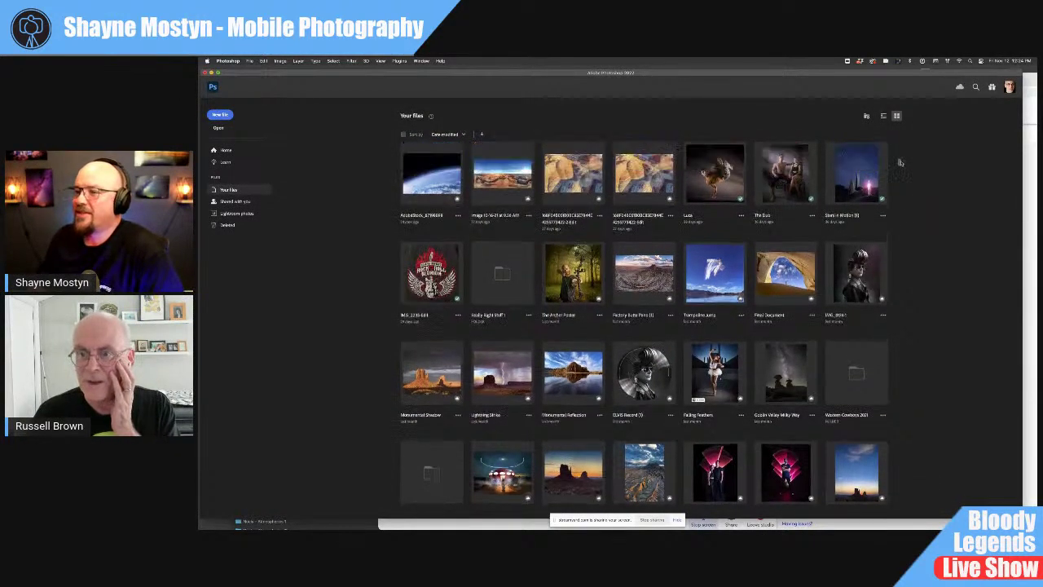
scroll(901, 154, "down", 10)
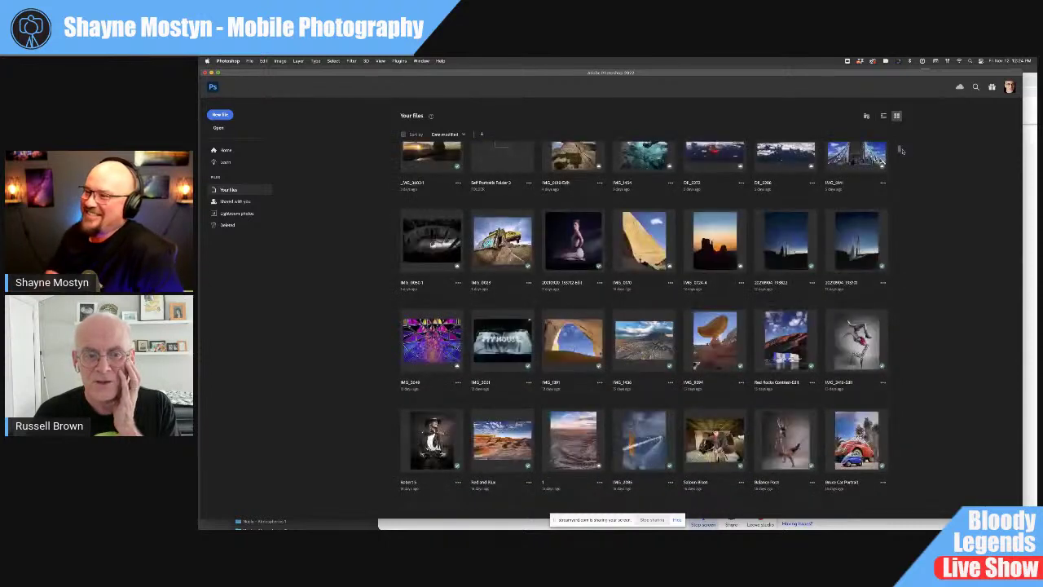
scroll(902, 150, "up", 4)
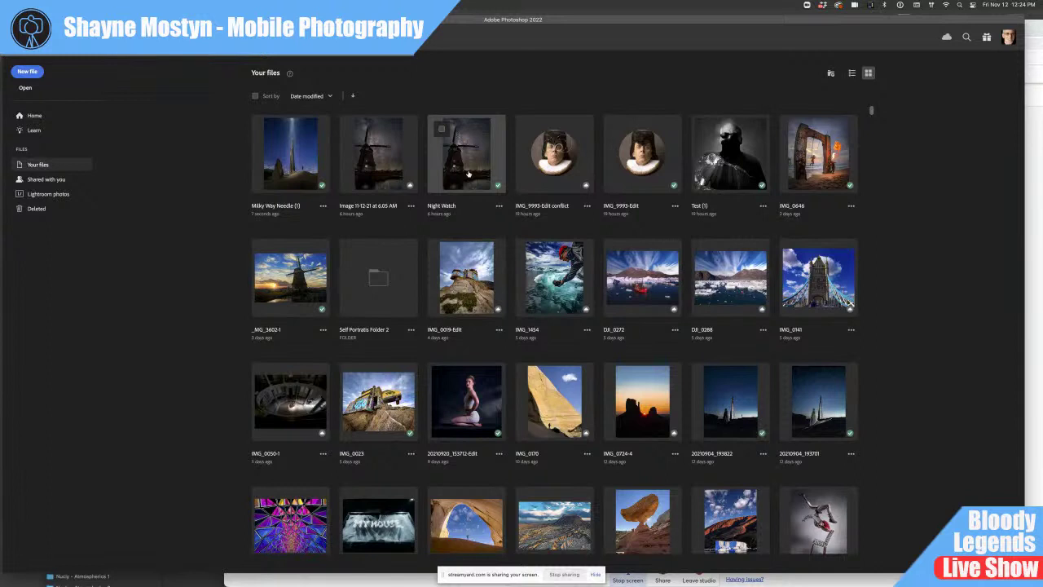
left_click(468, 173)
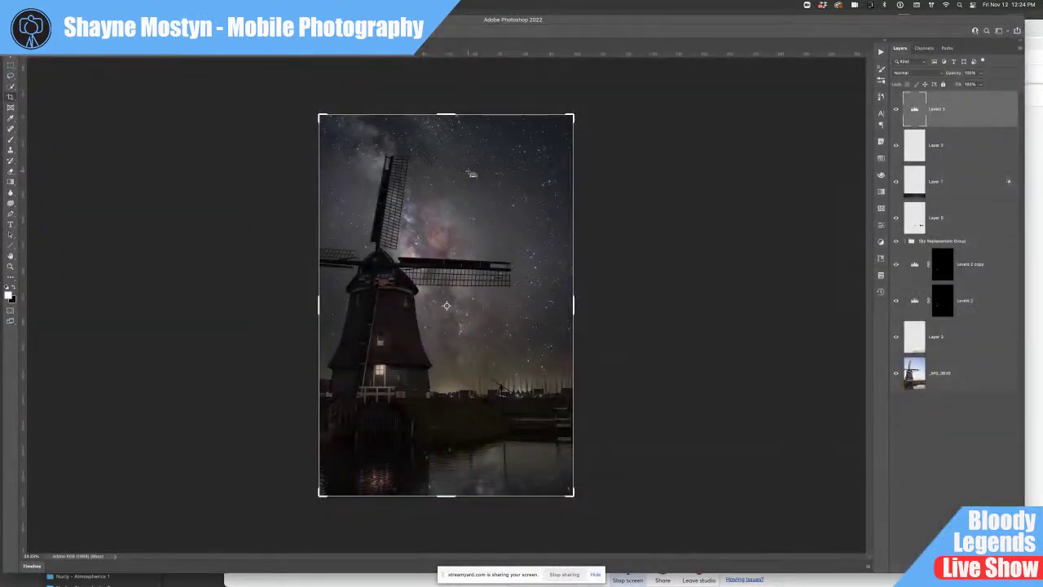
Step: Hide every layer above the original daytime windmill photo, including the Sky Replacement Group
key("super+equal")
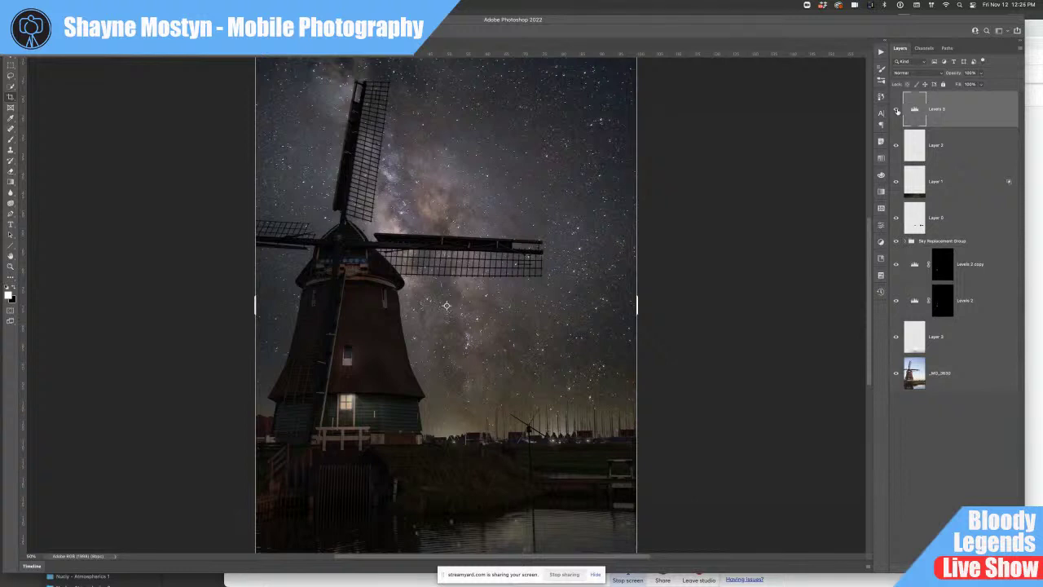
left_click_drag(898, 110, 893, 281)
left_click_drag(896, 326, 897, 334)
left_click(896, 335)
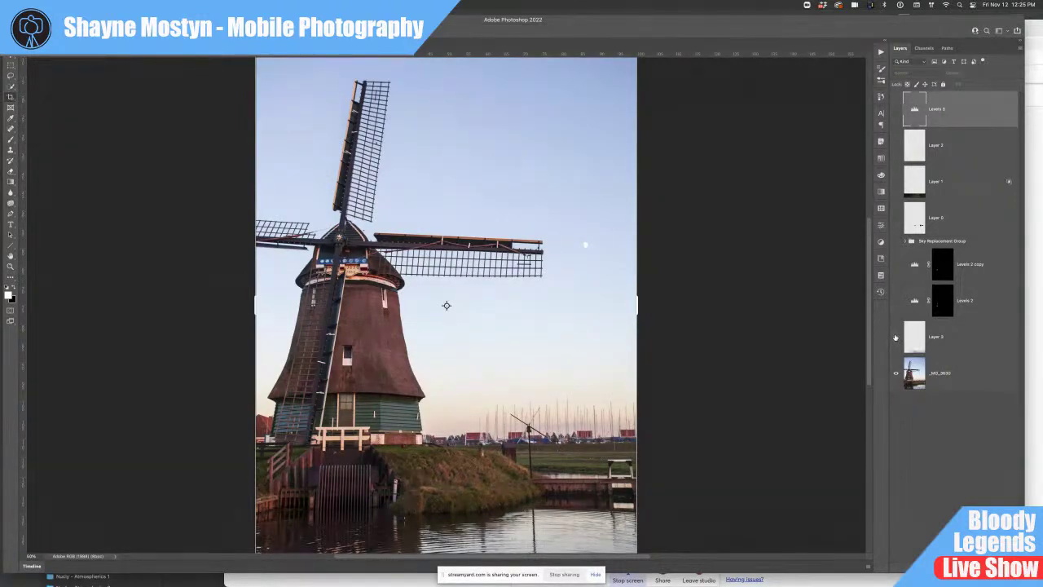
Step: Show the layer directly above the windmill photo, Levels 2, Levels 2 copy and the Sky Replacement Group again
left_click(896, 337)
left_click(896, 302)
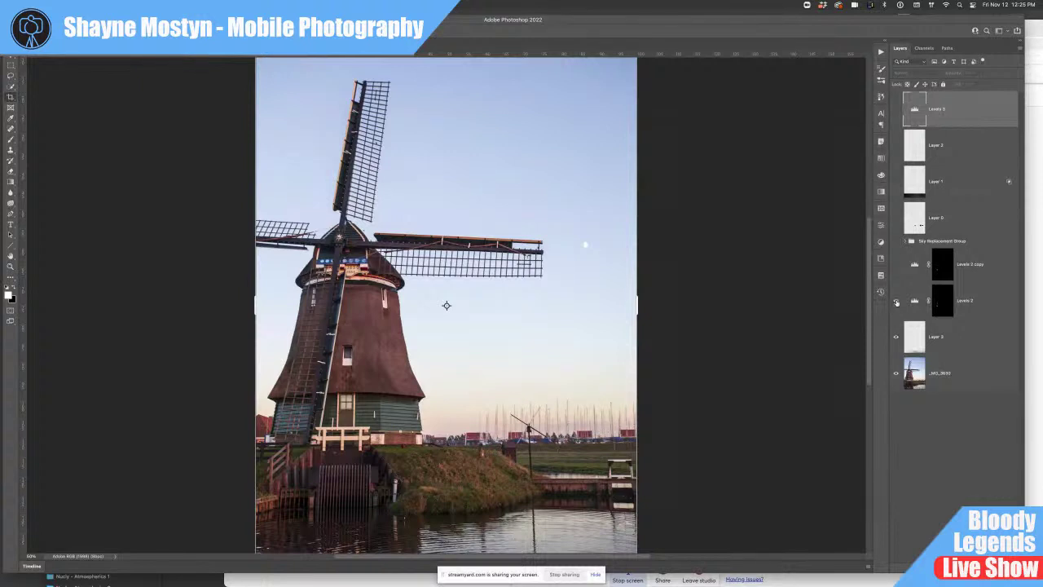
left_click(894, 267)
left_click(896, 241)
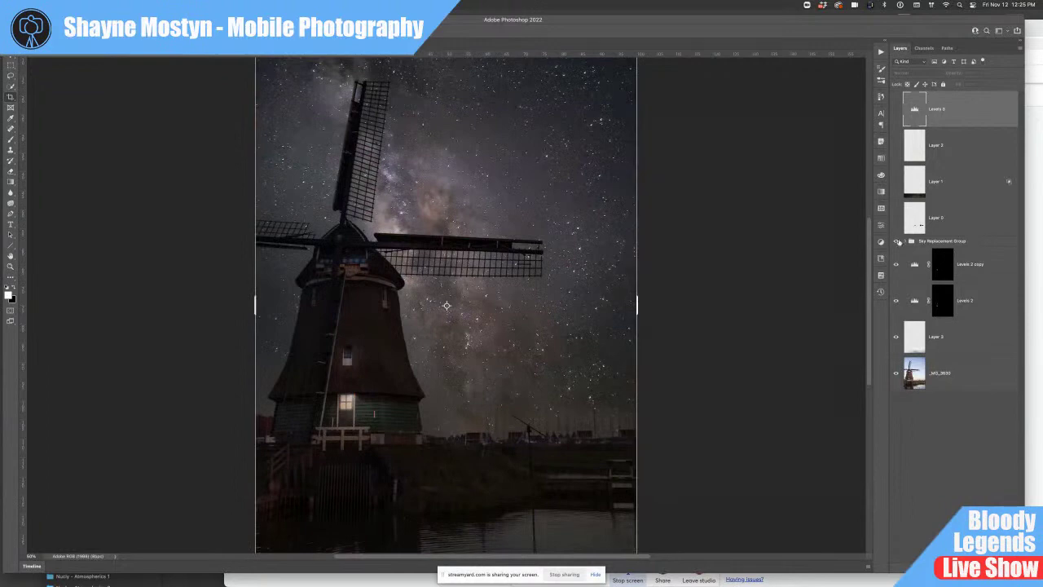
Step: Expand the Sky Replacement Group and compare the image with and without its Sky layer
left_click(905, 242)
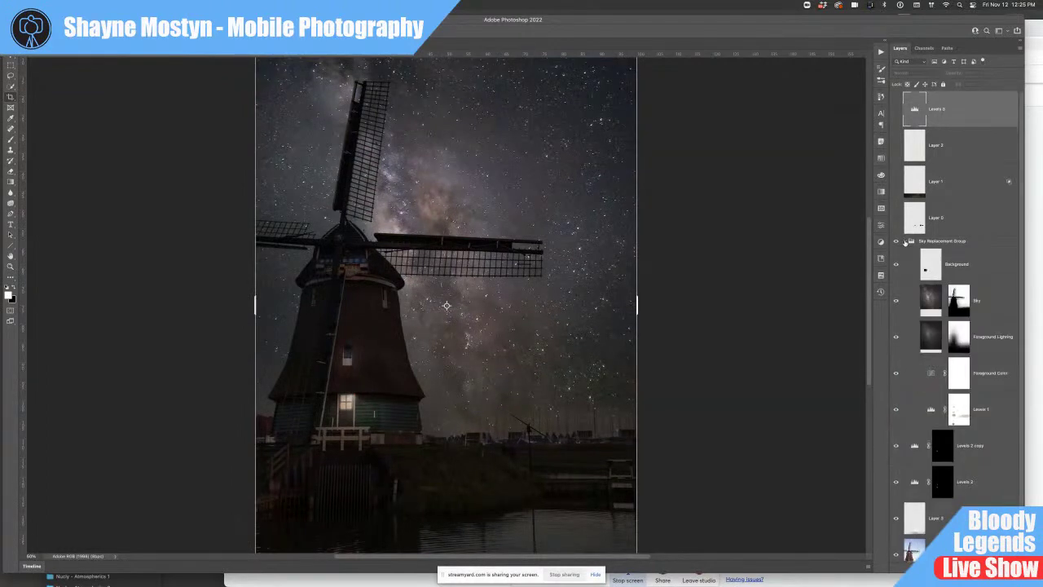
left_click(896, 301)
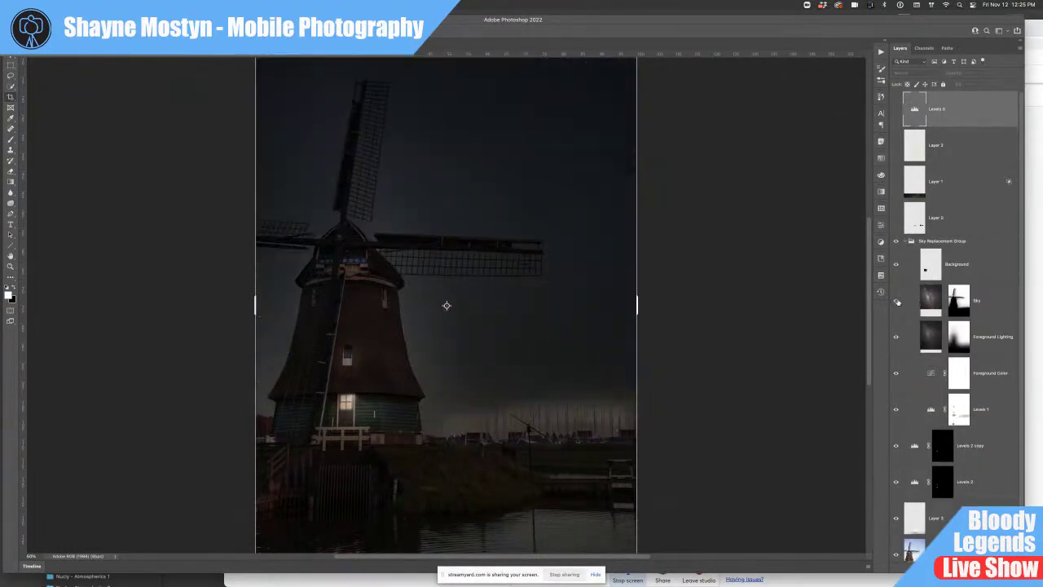
left_click(897, 300)
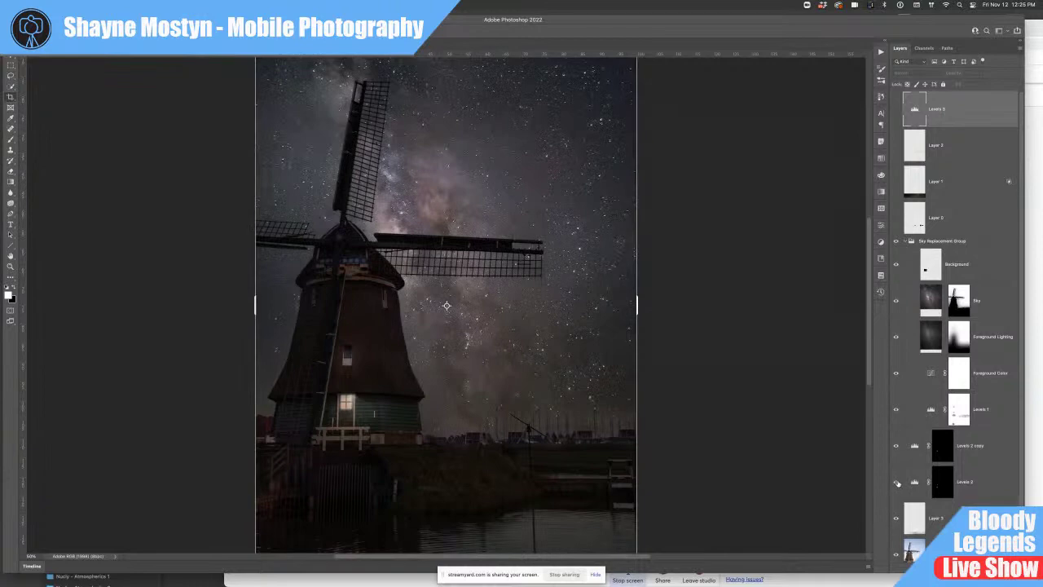
Step: Compare the windmill and foreground with and without the darkening Levels 1 adjustment in the Sky Replacement Group
left_click(897, 412)
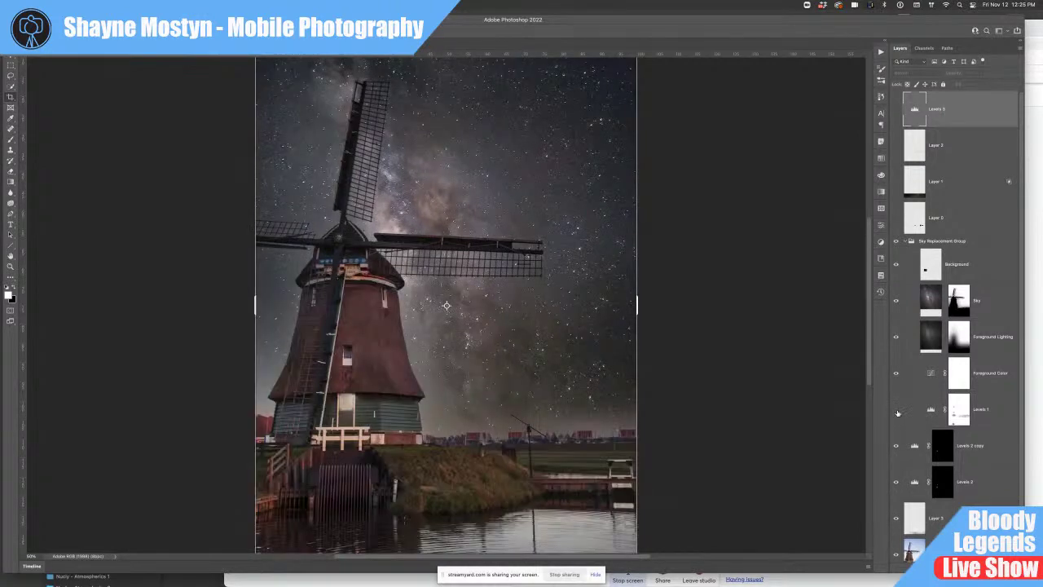
left_click(897, 410)
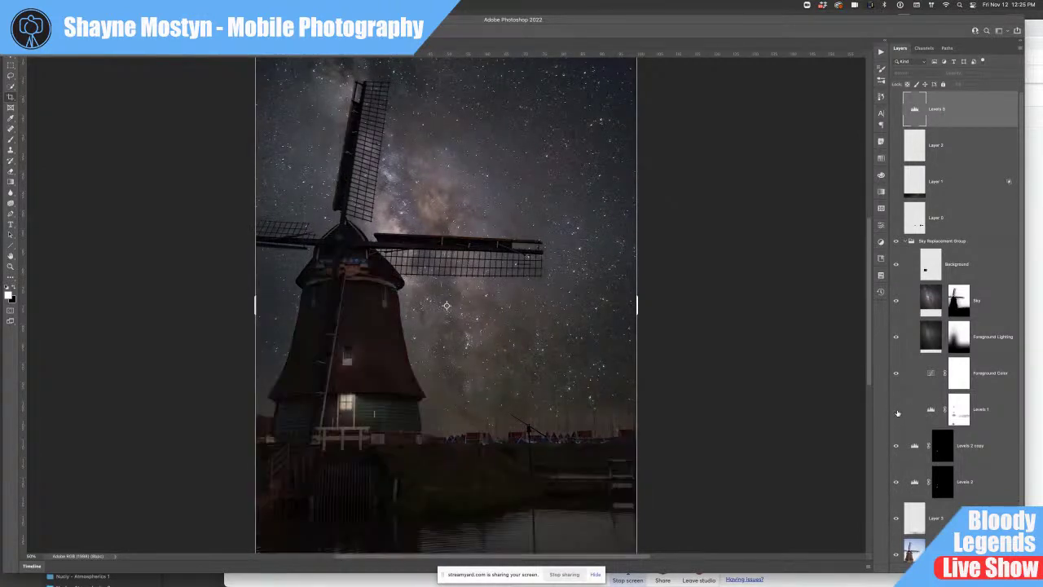
left_click(897, 413)
left_click(897, 413)
Step: Try the white input level of the Levels 2 adjustment and display its layer mask for the lit windows
left_click(914, 487)
double_click(914, 483)
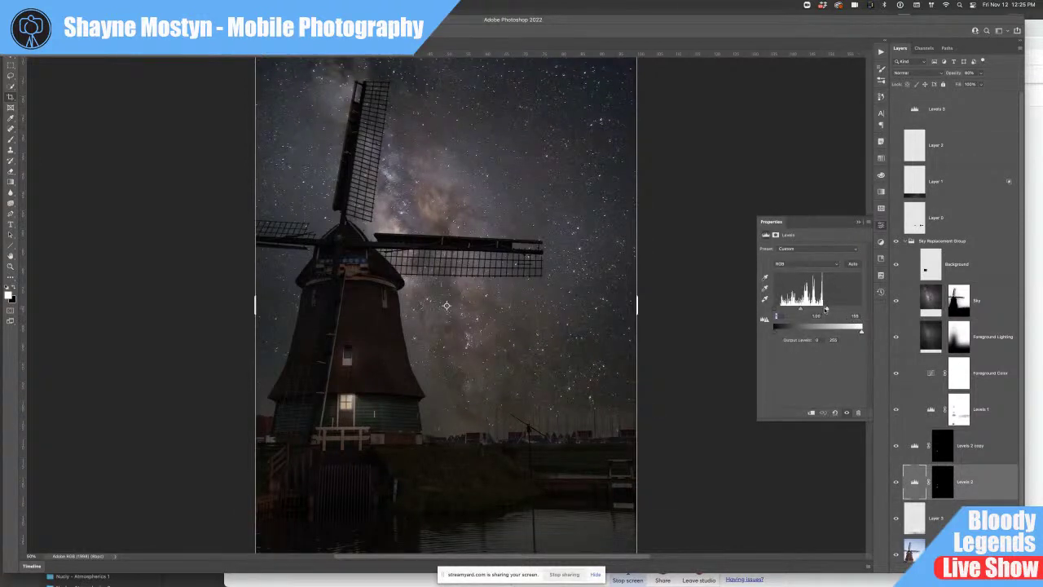
mouse_move(826, 311)
left_mouse_down()
mouse_move(875, 313)
mouse_move(784, 313)
mouse_move(847, 311)
mouse_move(824, 313)
left_mouse_up()
left_click(937, 485, "alt")
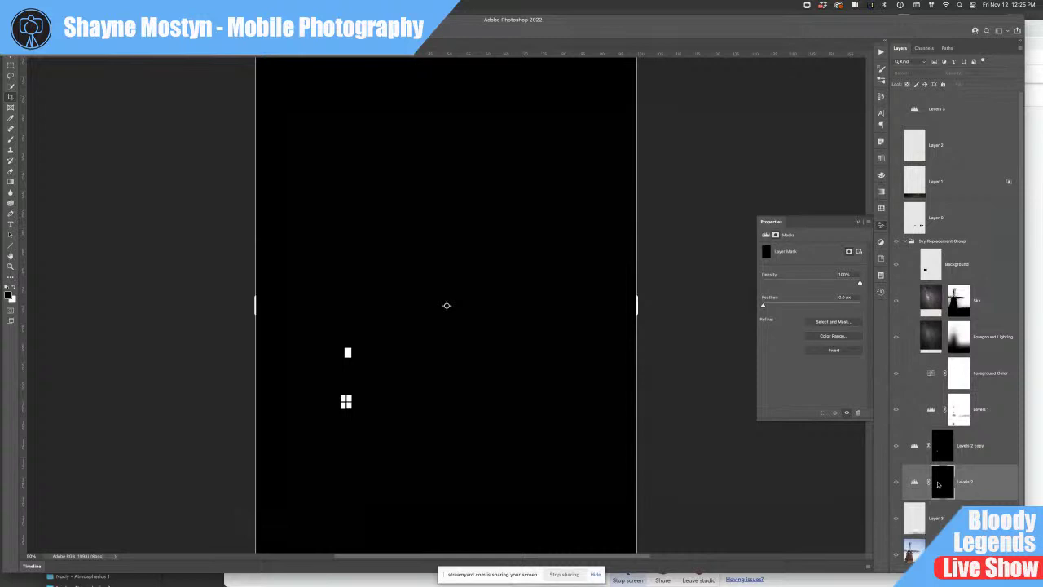
Step: Leave the Levels 2 settings and revert the windmill composite to its saved version
left_click(857, 224)
left_click(65, 5)
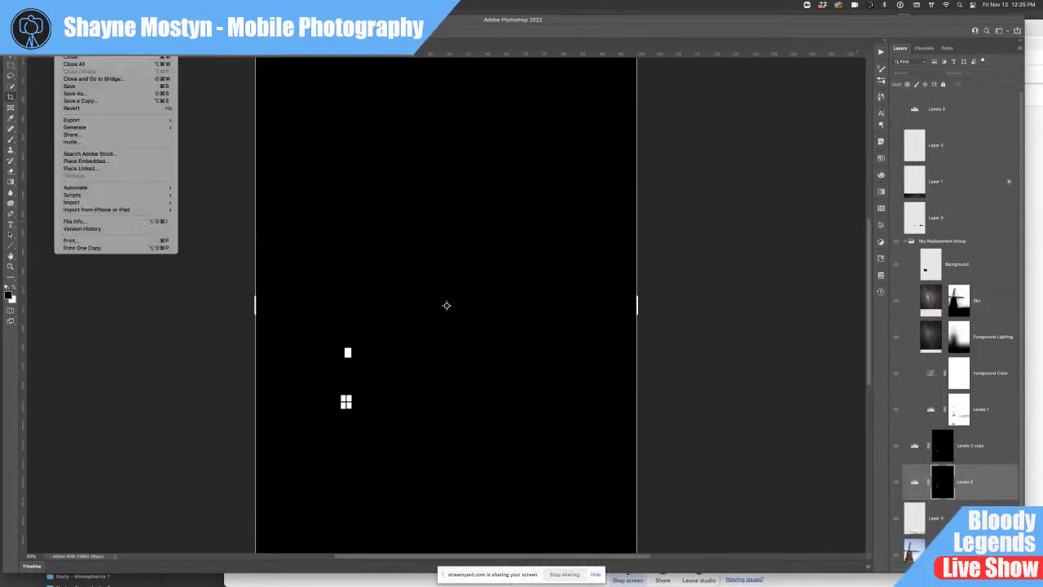
left_click(82, 112)
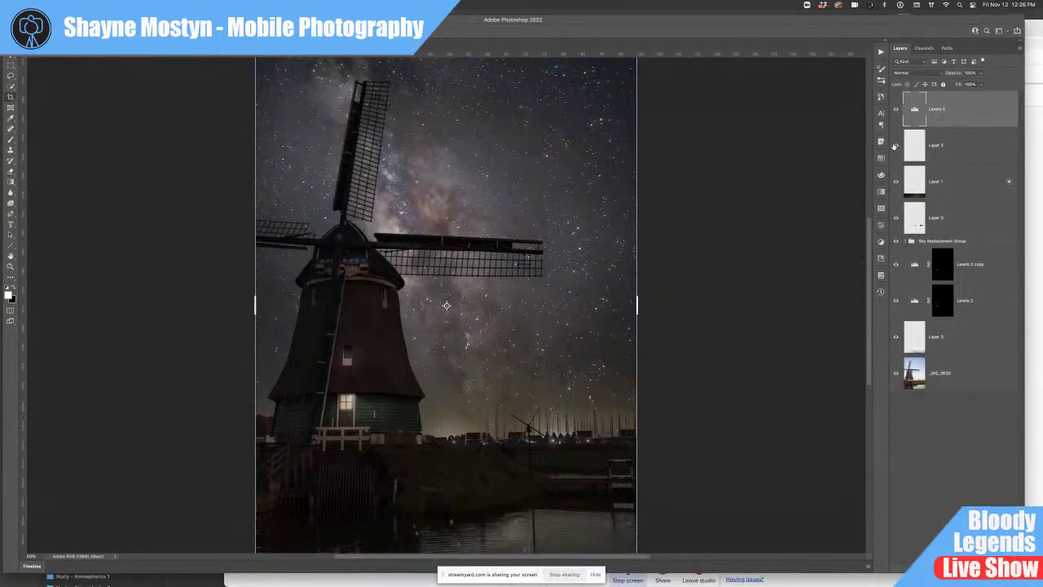
Step: Hide Layer 1 and compare the harbour horizon with and without the layer directly above the Sky Replacement Group
left_click(896, 183)
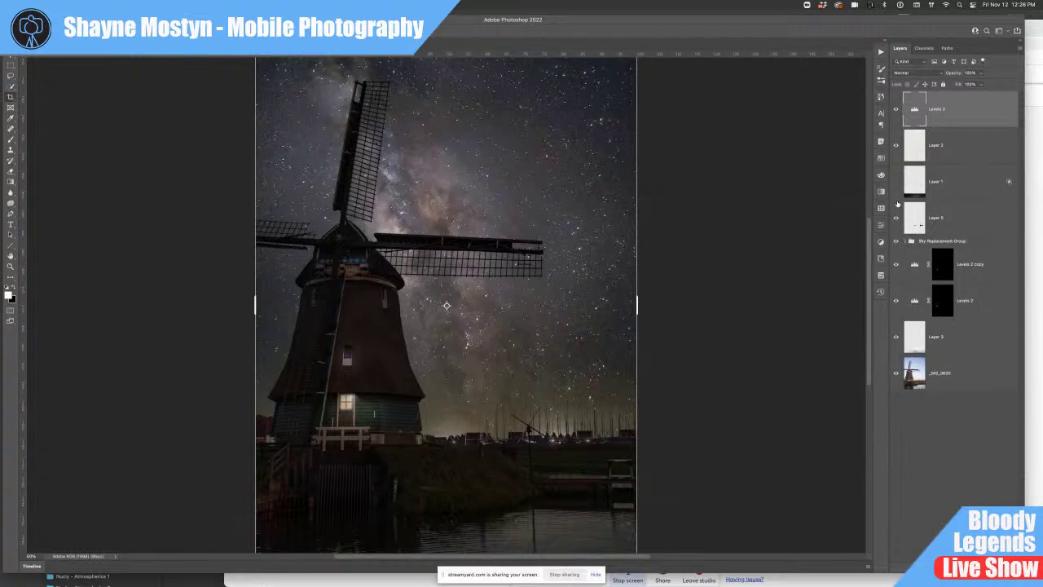
left_click(896, 220)
left_click(896, 220)
left_click(896, 220)
left_click(896, 220)
left_click(897, 220)
left_click(896, 220)
scroll(559, 431, "up", 2)
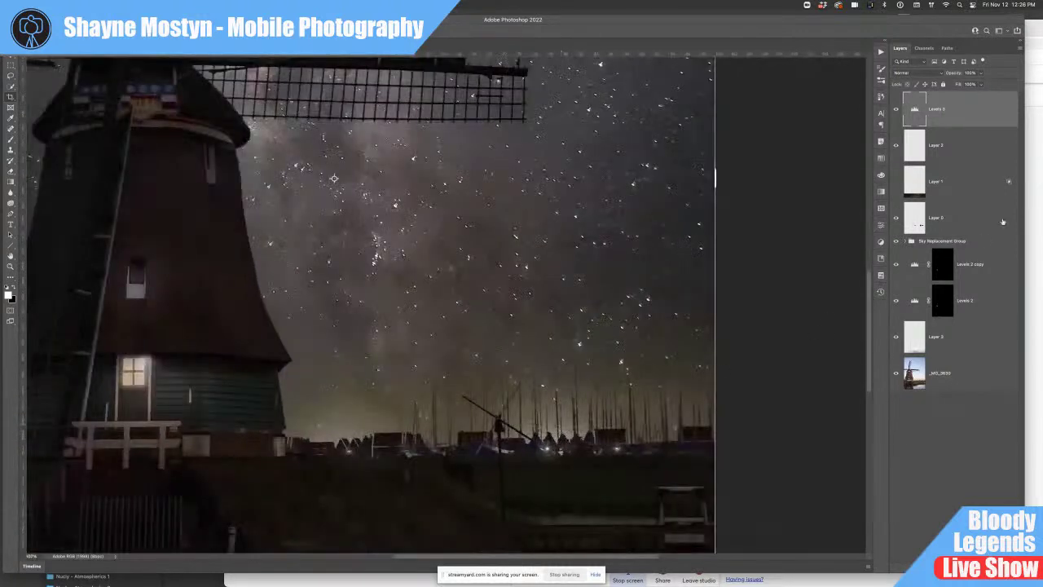
left_click(898, 219)
left_click(898, 220)
Step: Hide Levels 2 and Levels 2 copy, and compare the night composite with the isolated daytime windmill photo
left_click(897, 300)
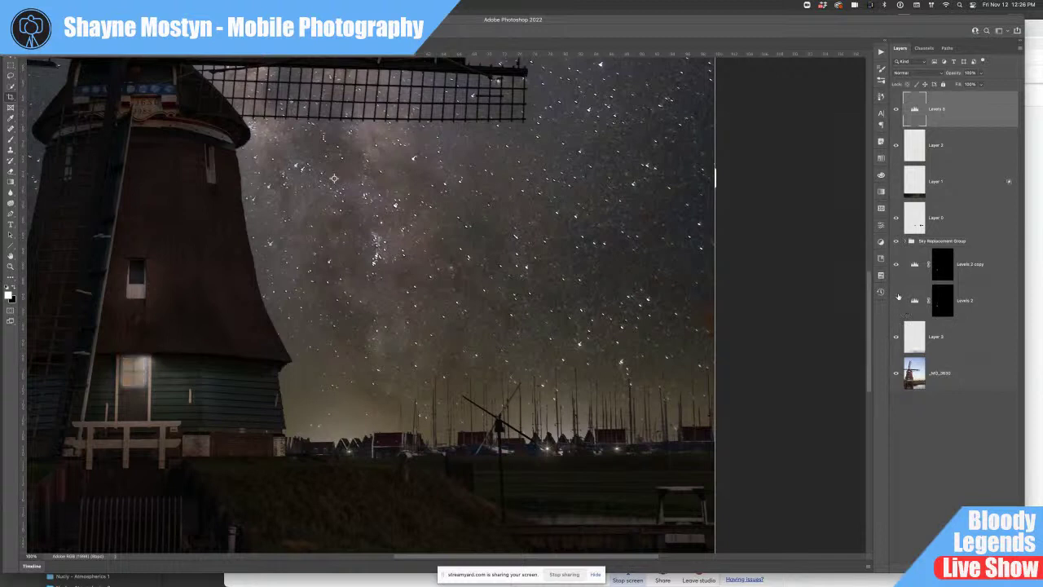
left_click(898, 265)
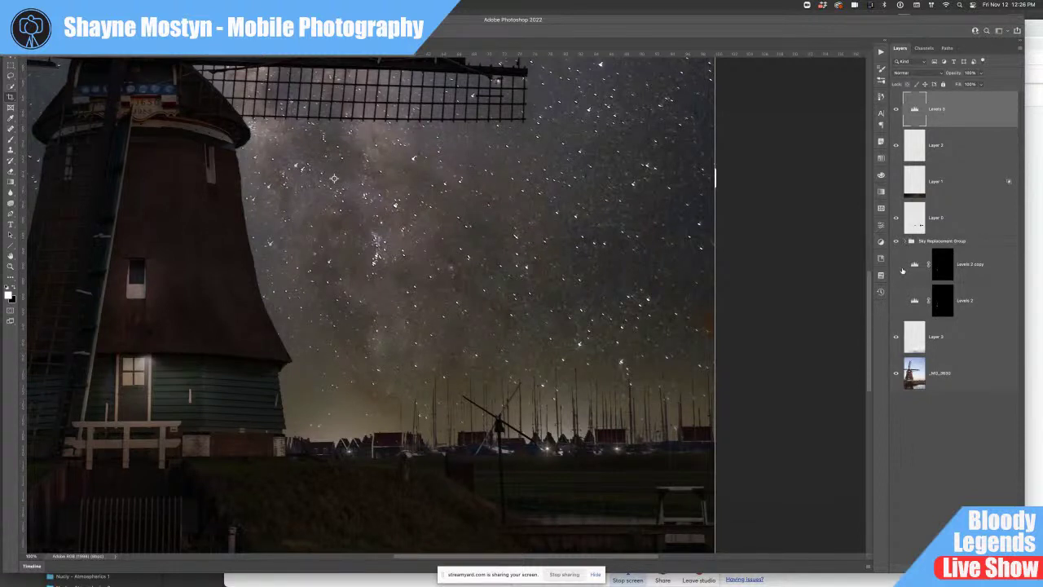
left_click(895, 374, "alt")
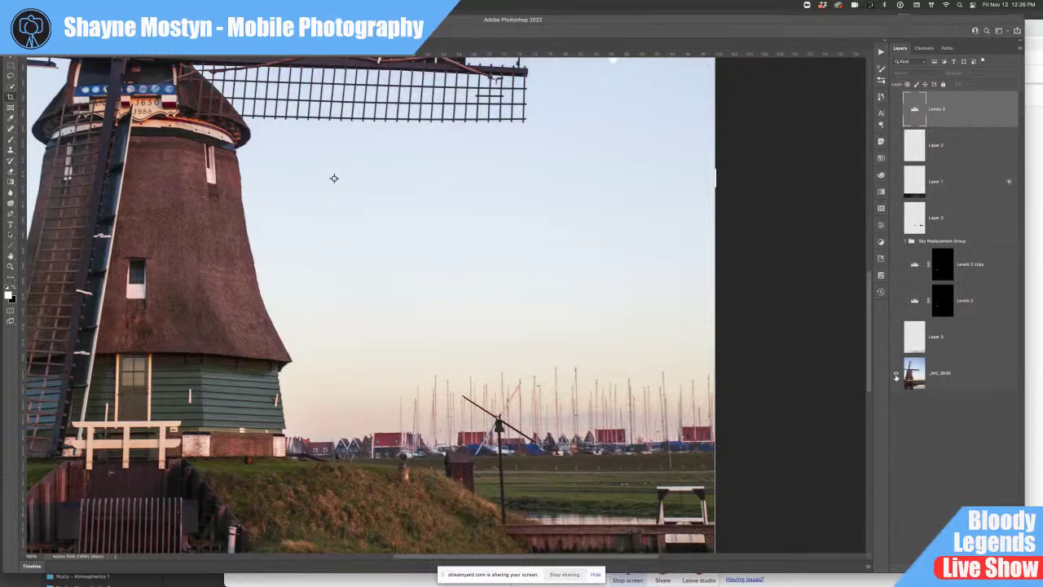
left_click(896, 374, "alt")
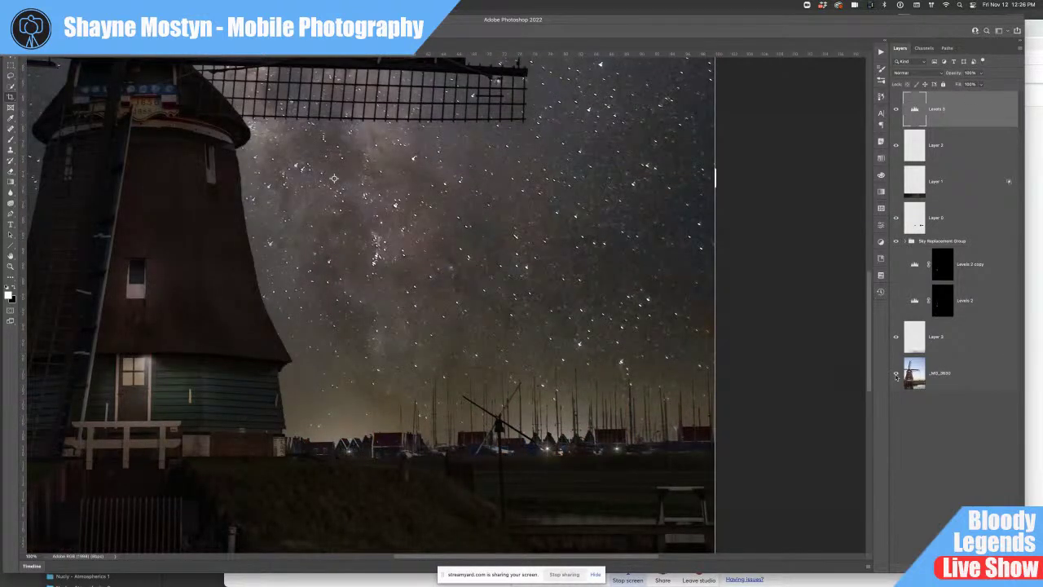
left_click(896, 374, "alt")
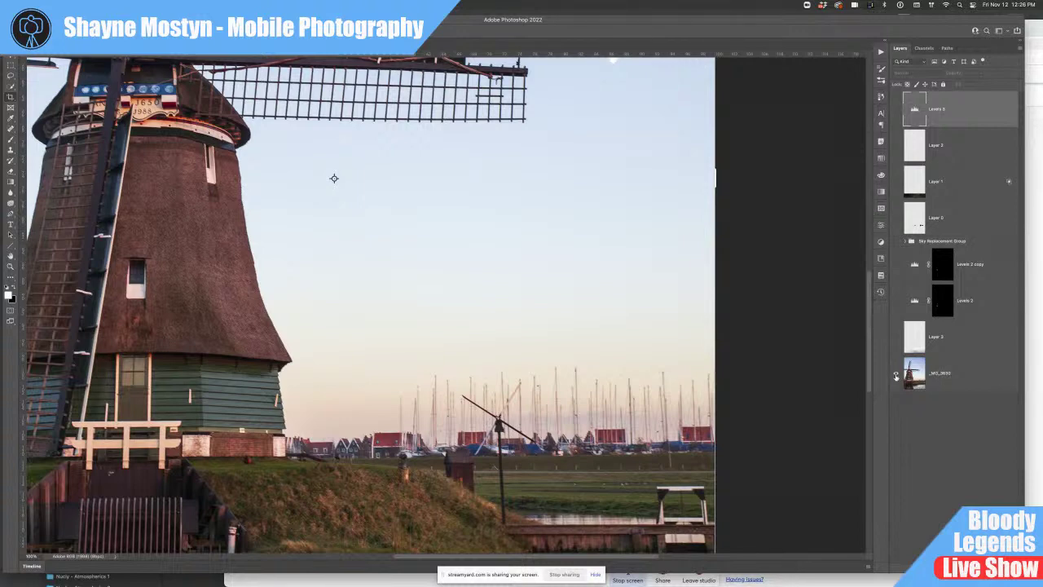
left_click(895, 374, "alt")
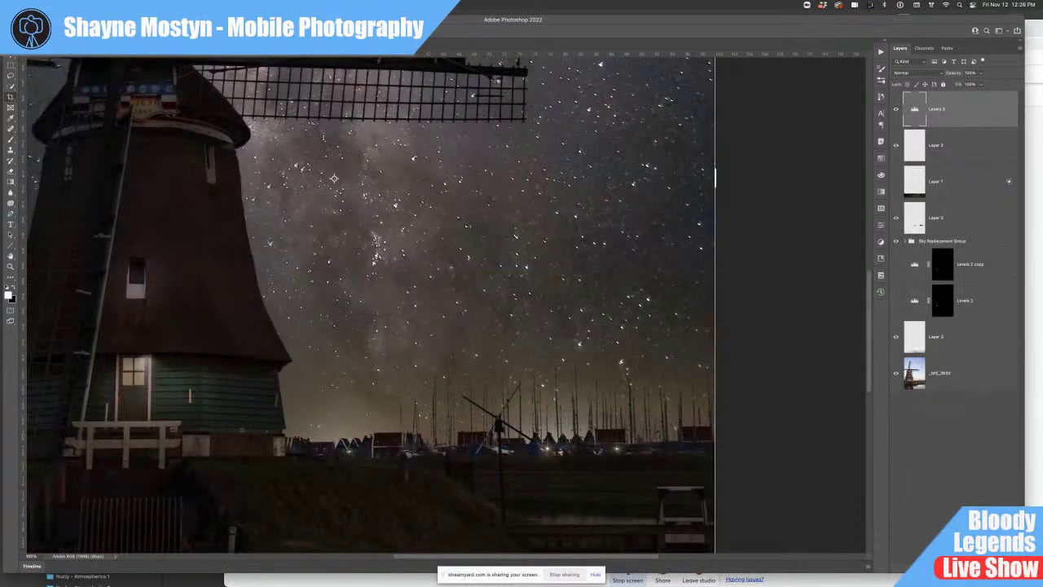
Step: Restore the hidden window-light and foreground layers by reverting Night Watch to its last saved state
left_click(65, 4)
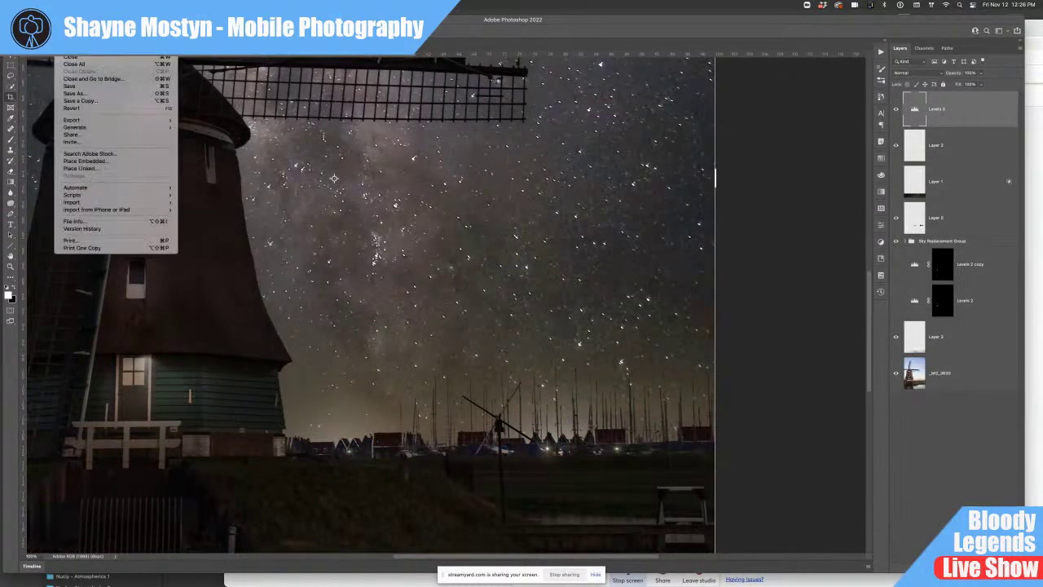
left_click(84, 109)
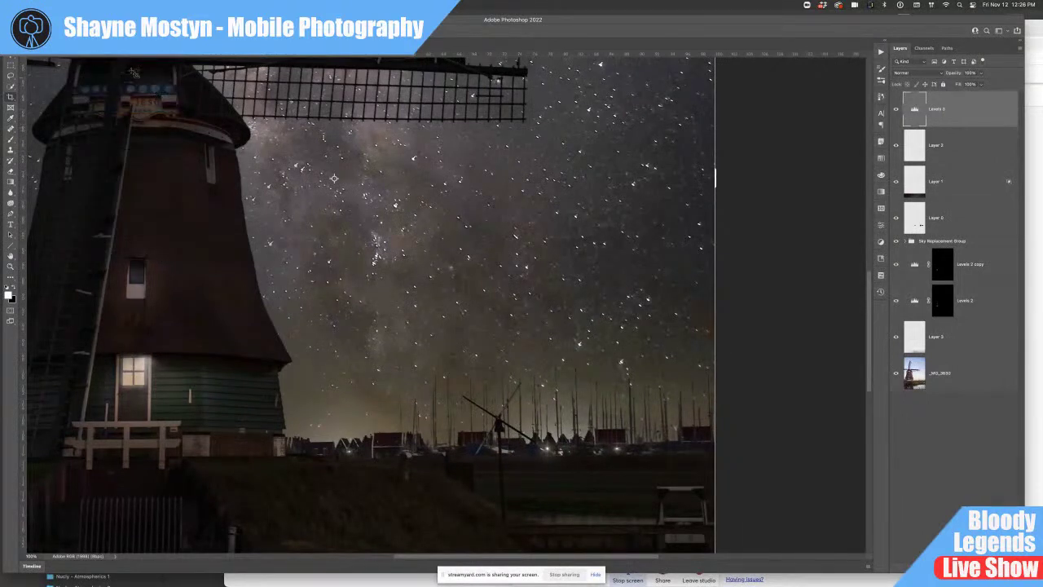